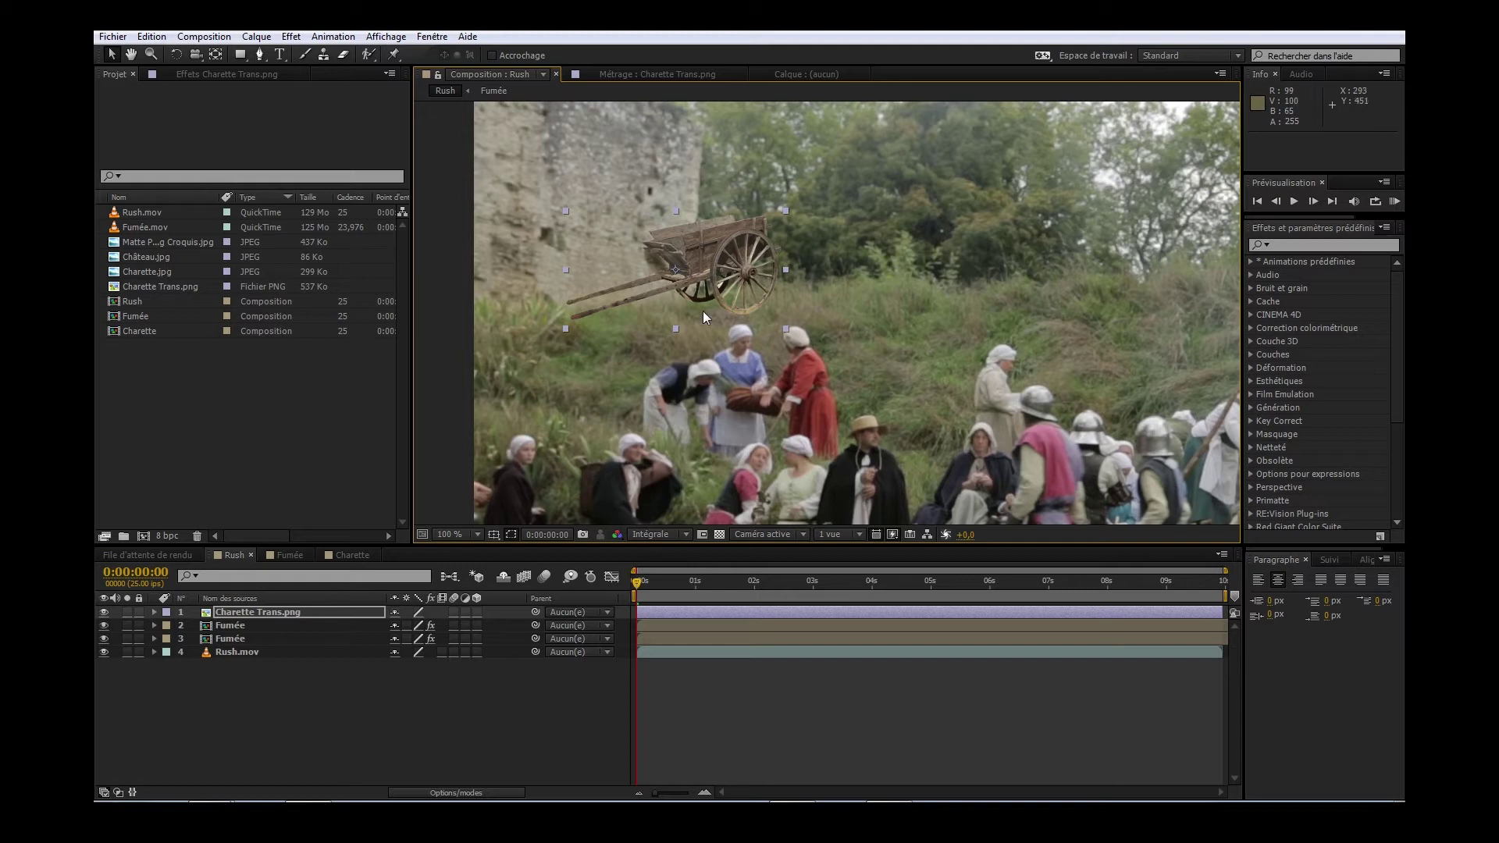
Apply the Courbes effect to the Charette Trans.png layer, slightly lowering the highlights and raising the shadows to soften contrast.
drag(723, 379, 728, 405)
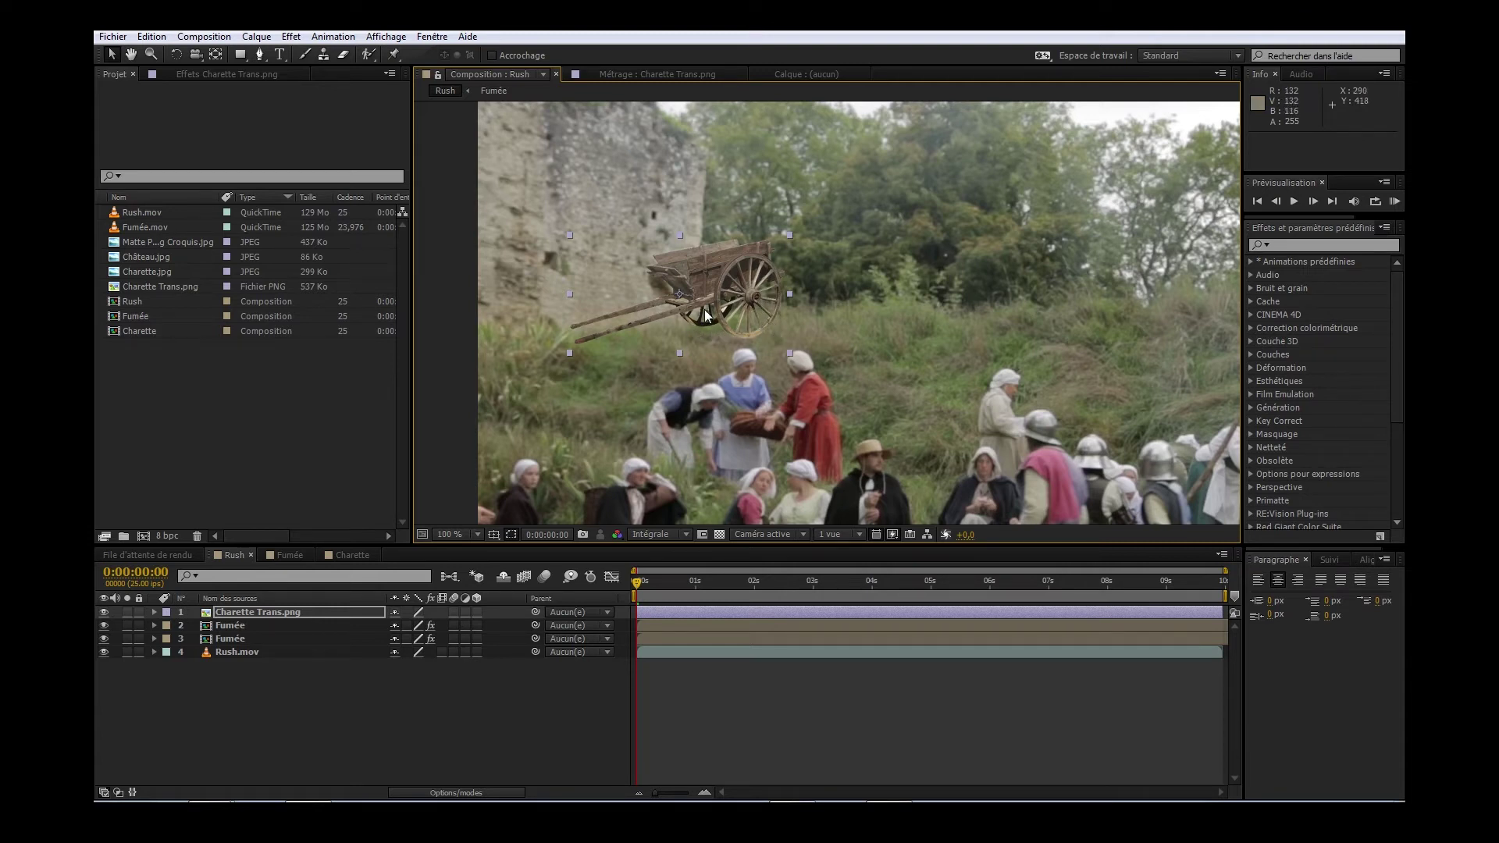
click(275, 612)
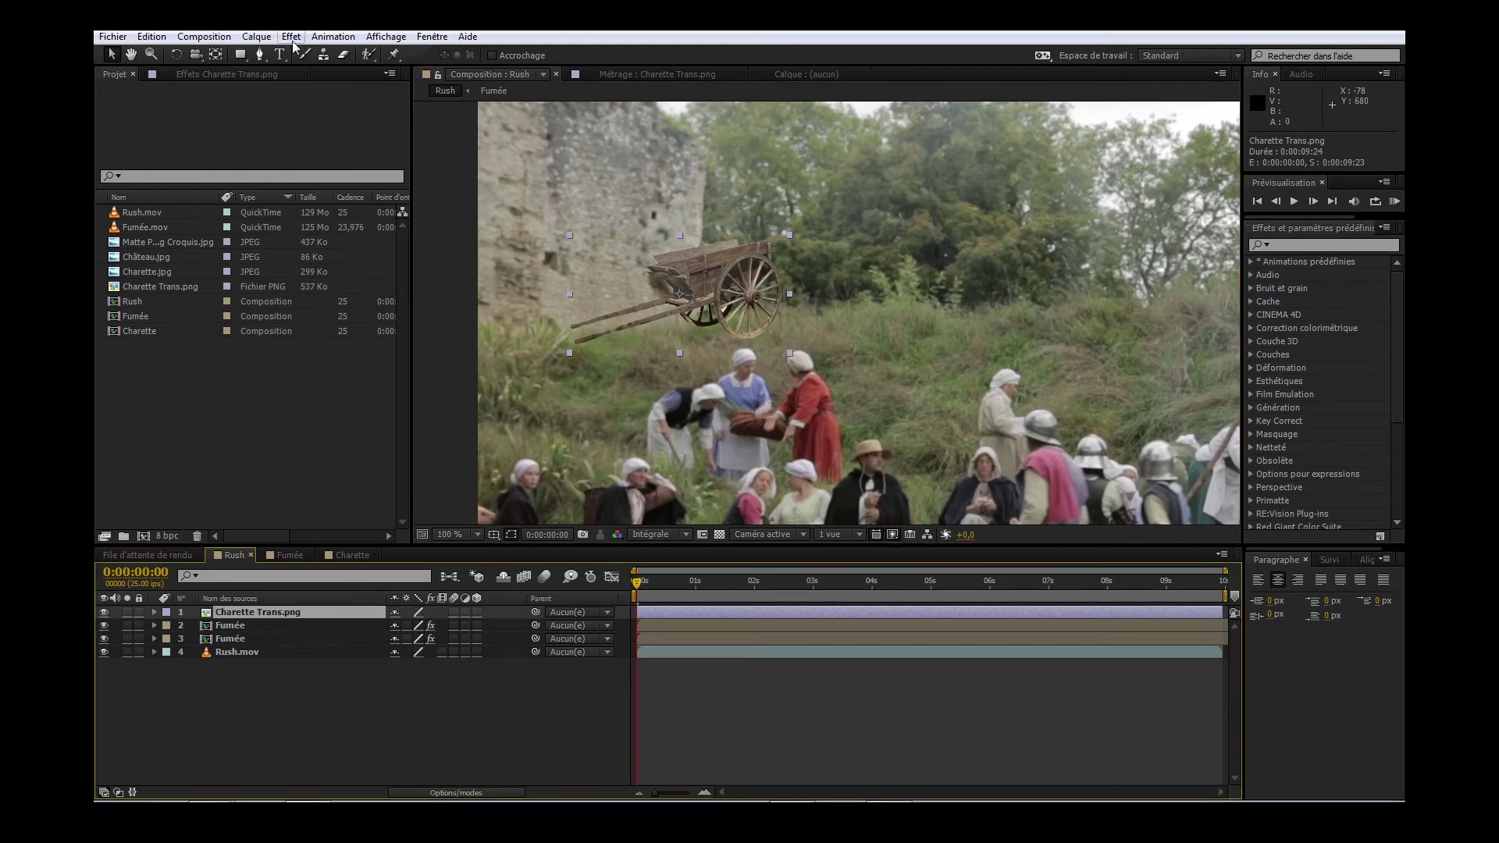
click(292, 36)
mouse_move(409, 183)
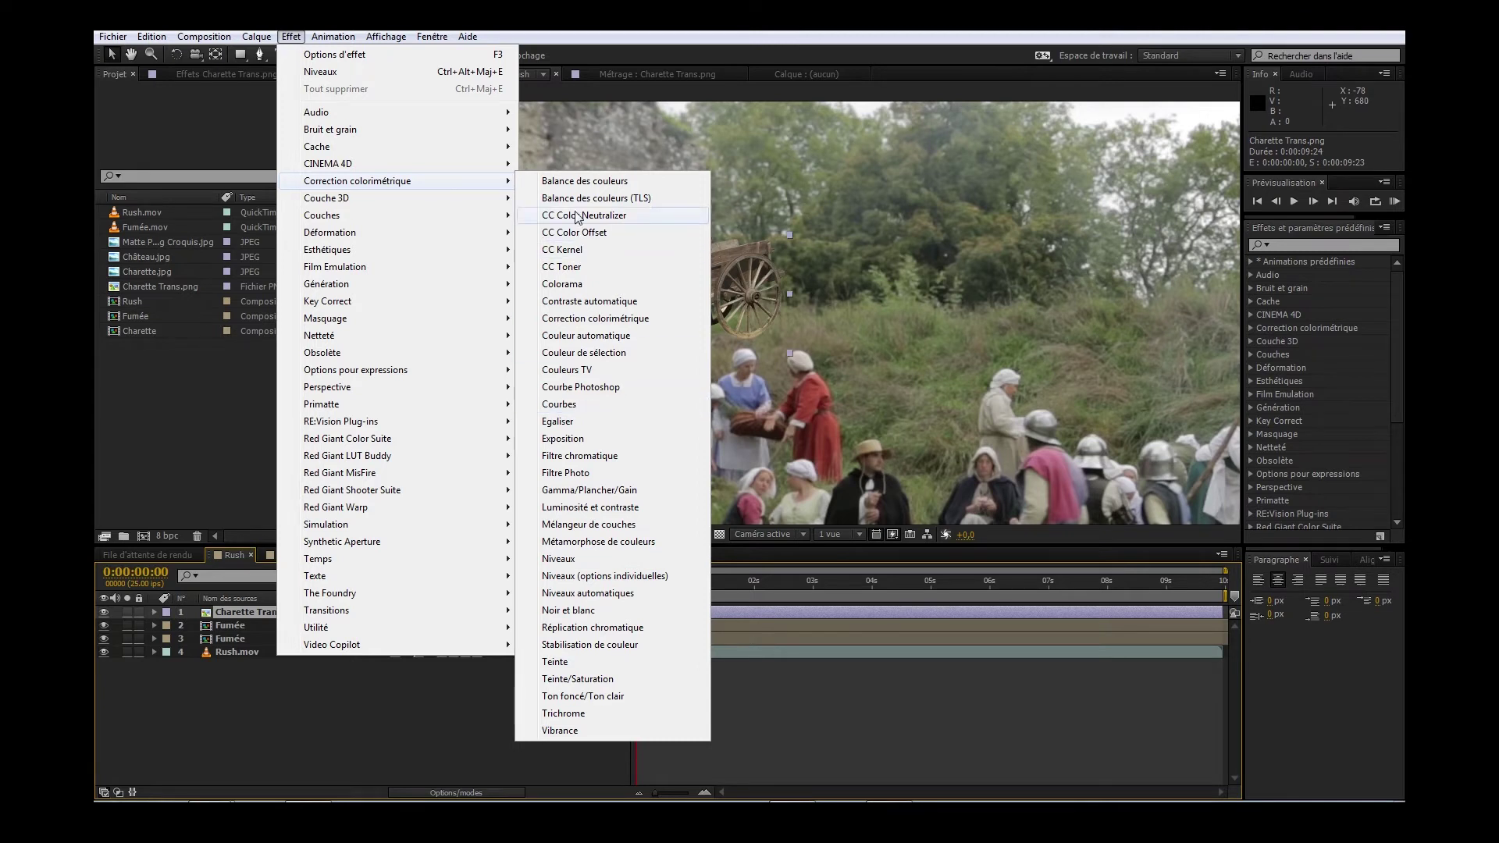
click(594, 403)
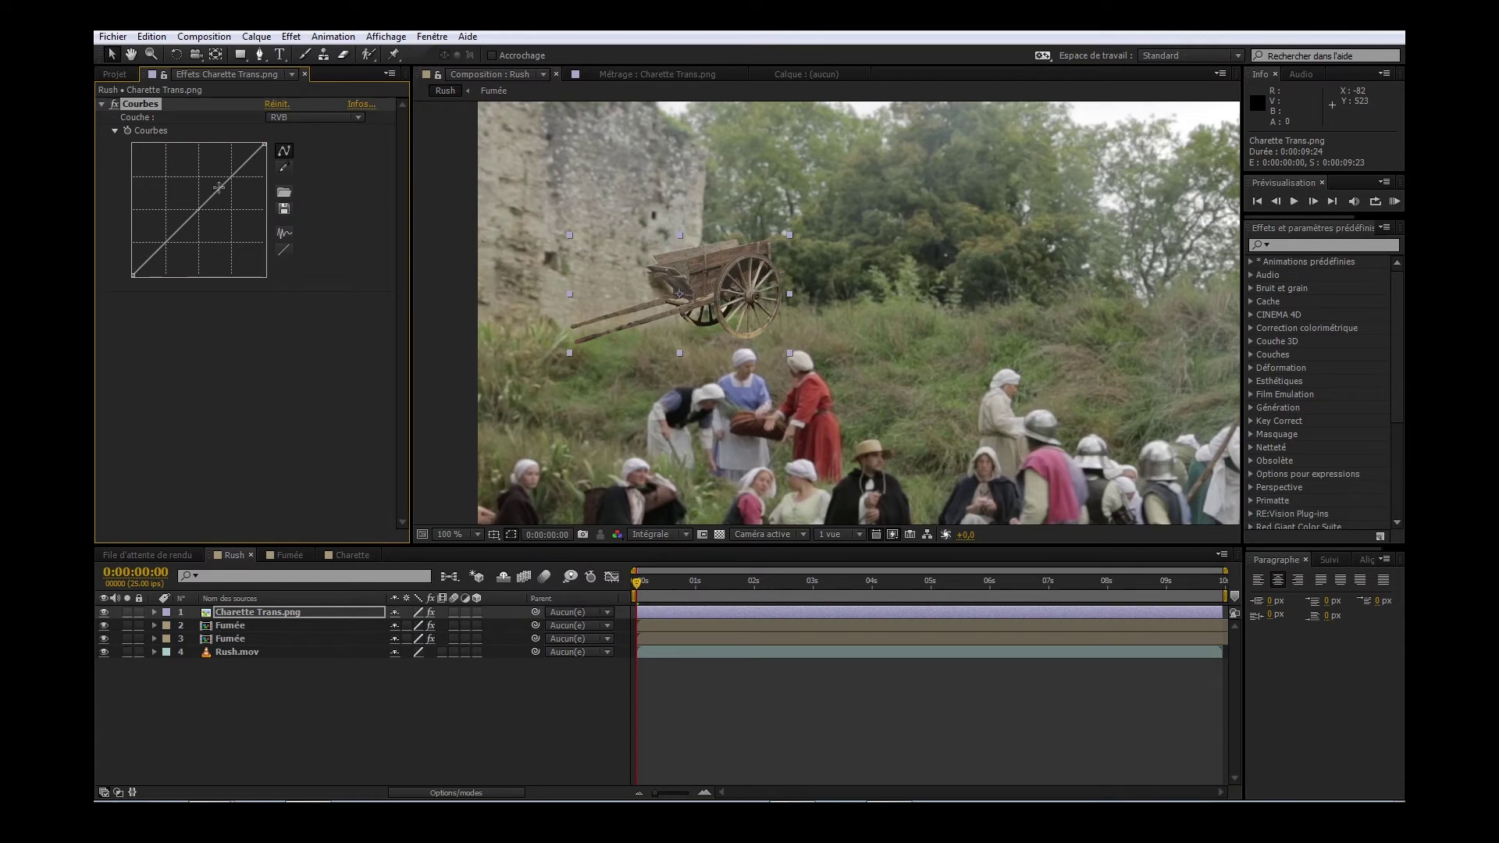
drag(222, 186, 225, 189)
drag(167, 248, 162, 248)
Add a Flou gaussien effect to the cart layer and set its Intensité to 2,5.
click(290, 37)
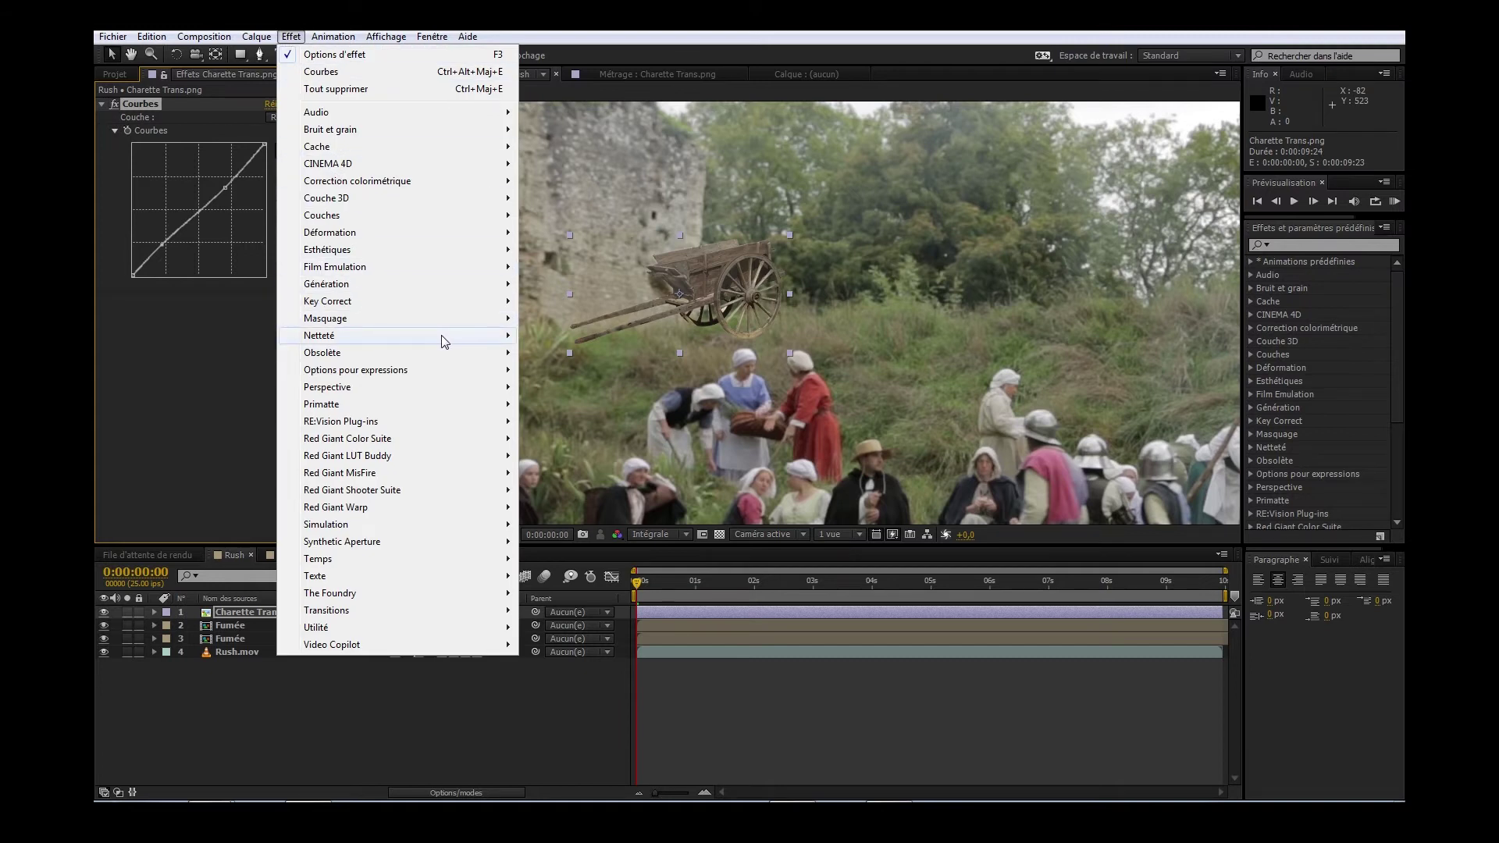
mouse_move(443, 338)
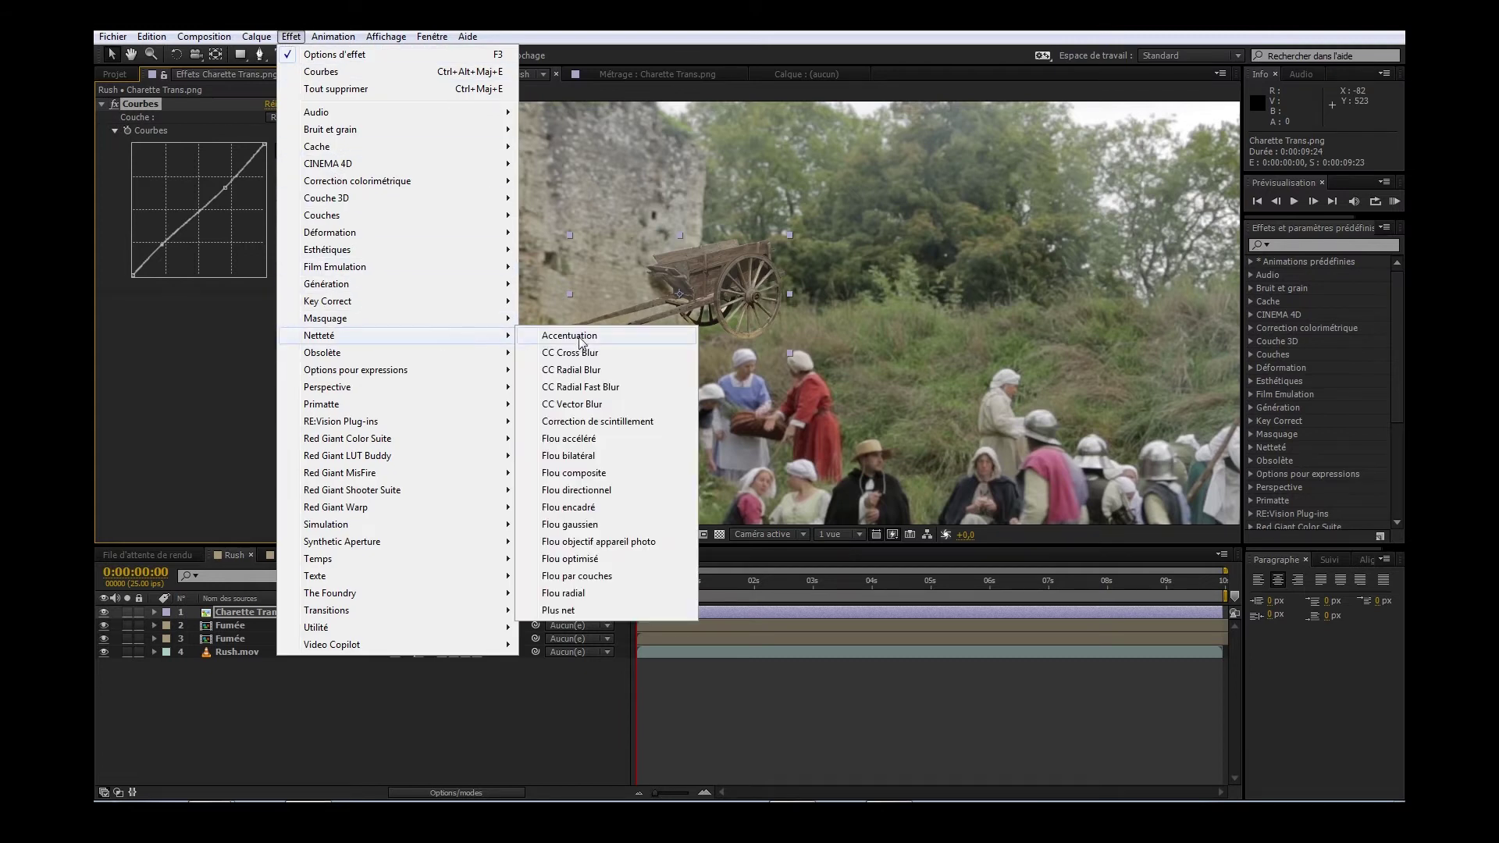
click(589, 531)
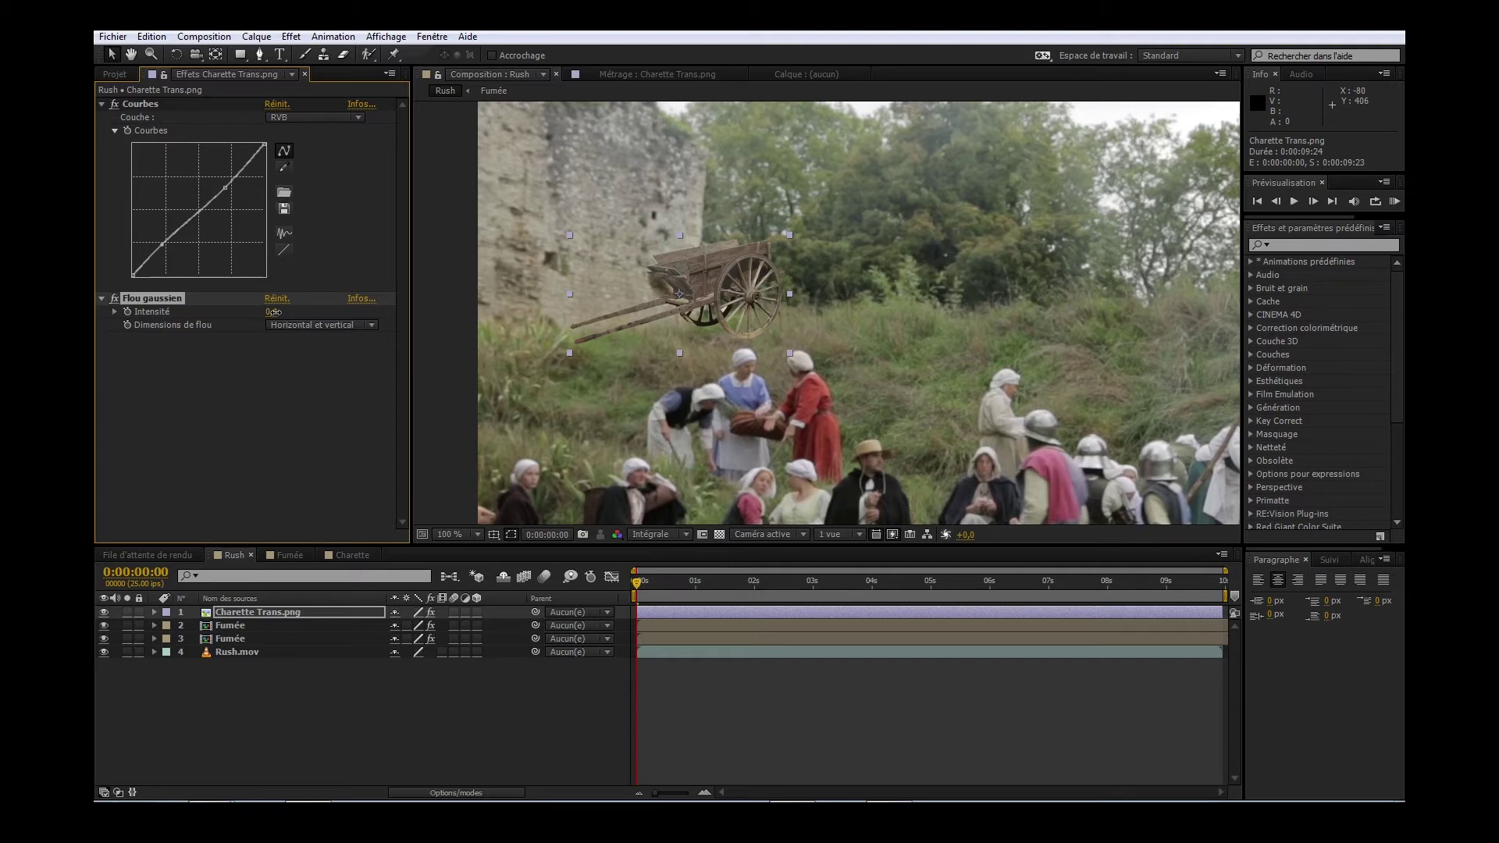
drag(275, 311, 543, 293)
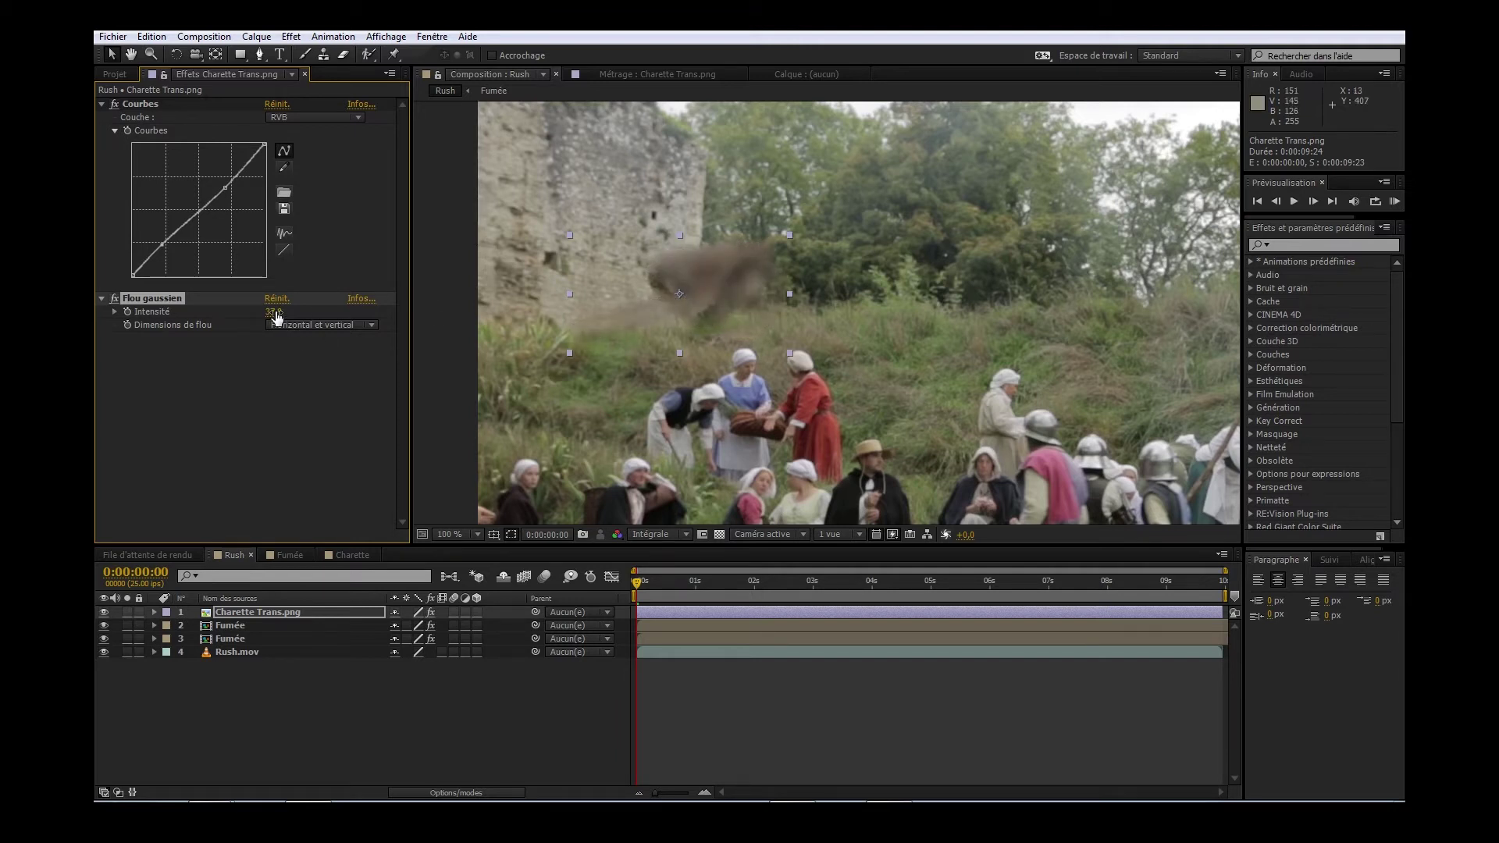
drag(277, 317, 124, 338)
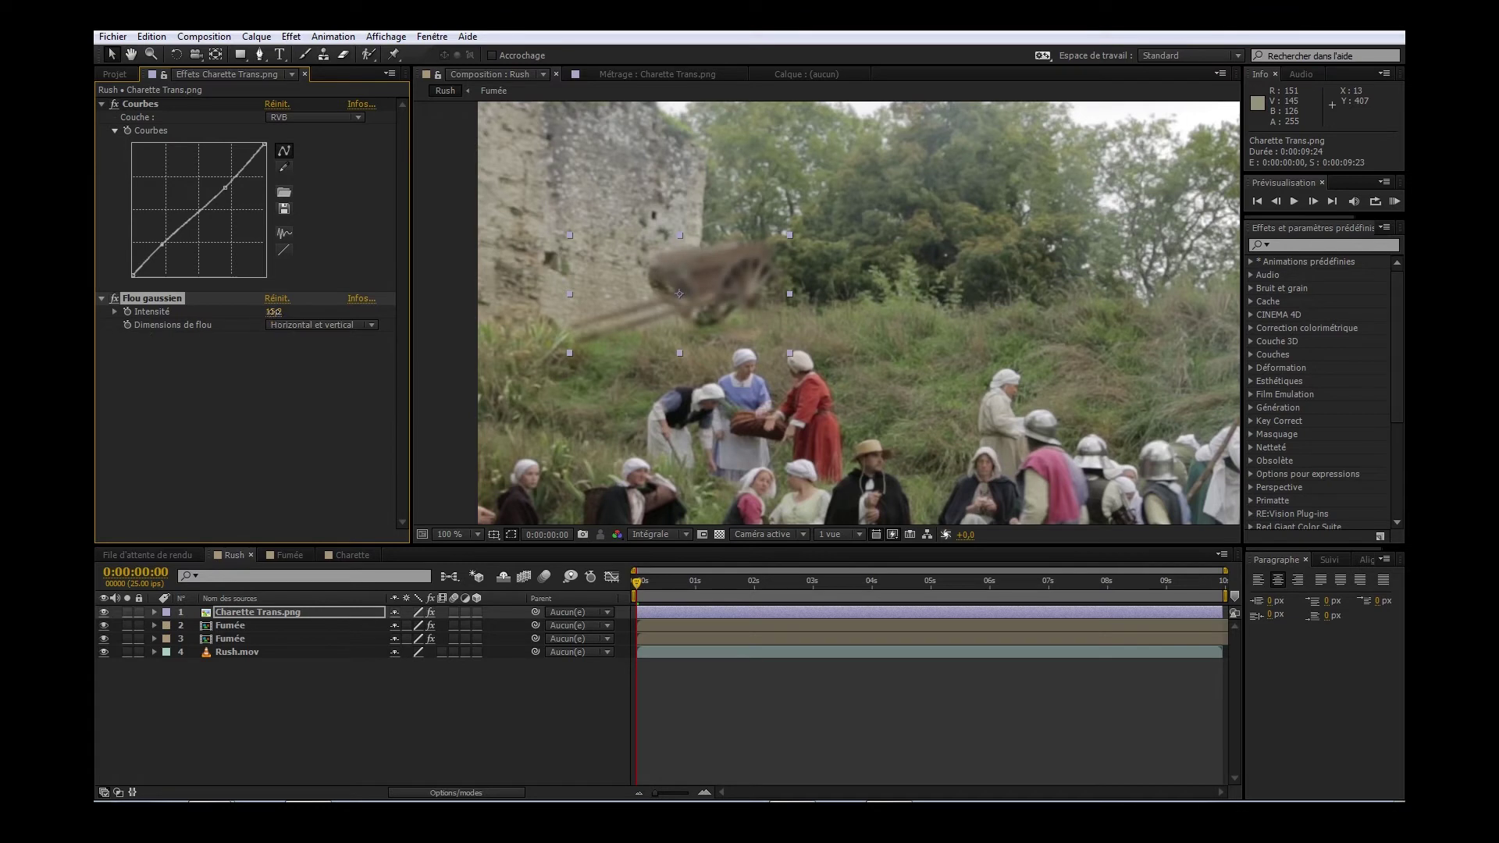
drag(274, 312, 187, 324)
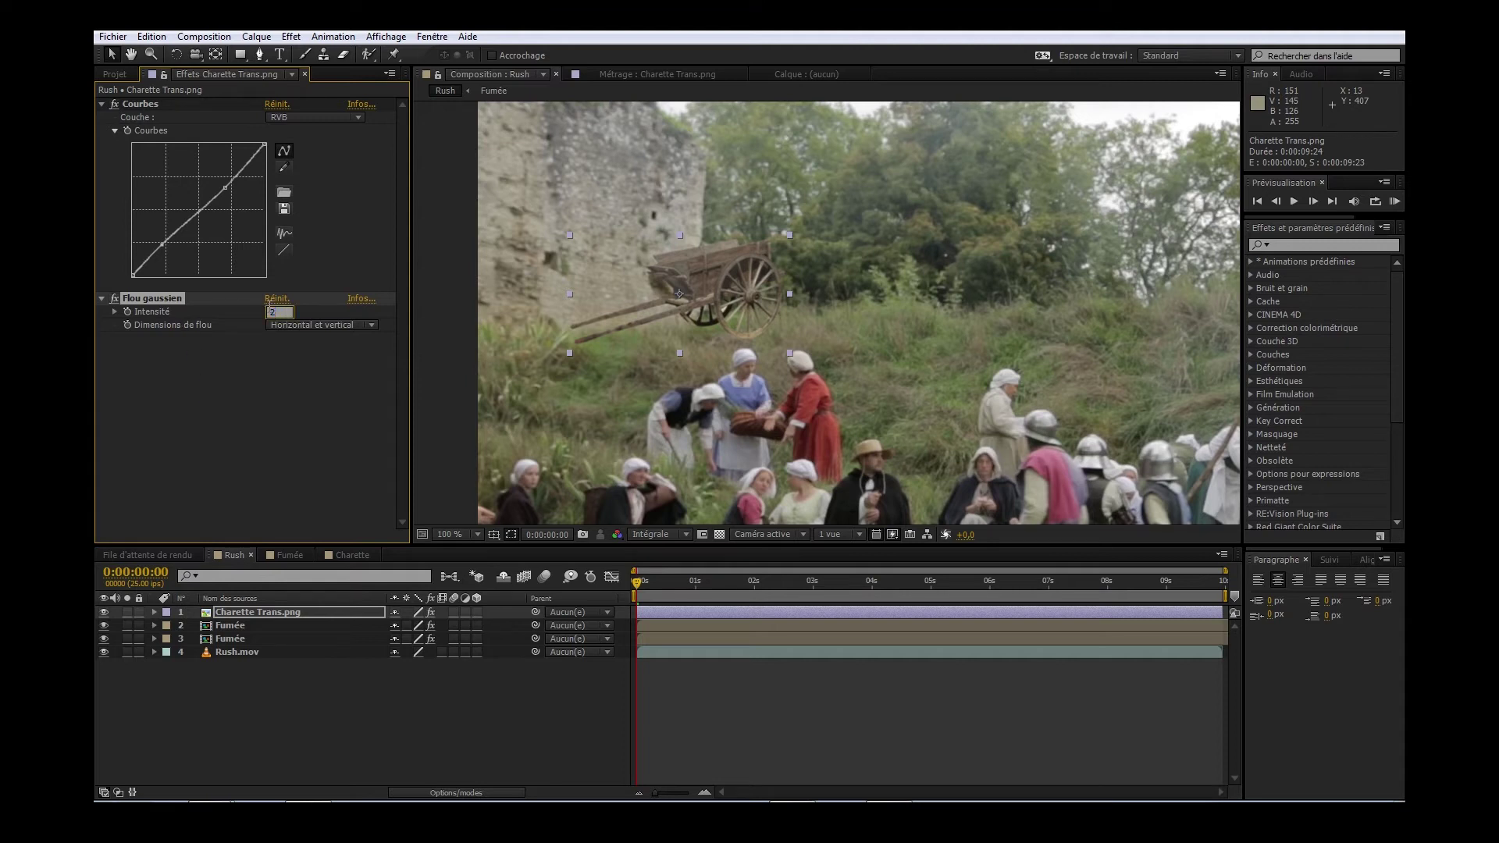
click(267, 388)
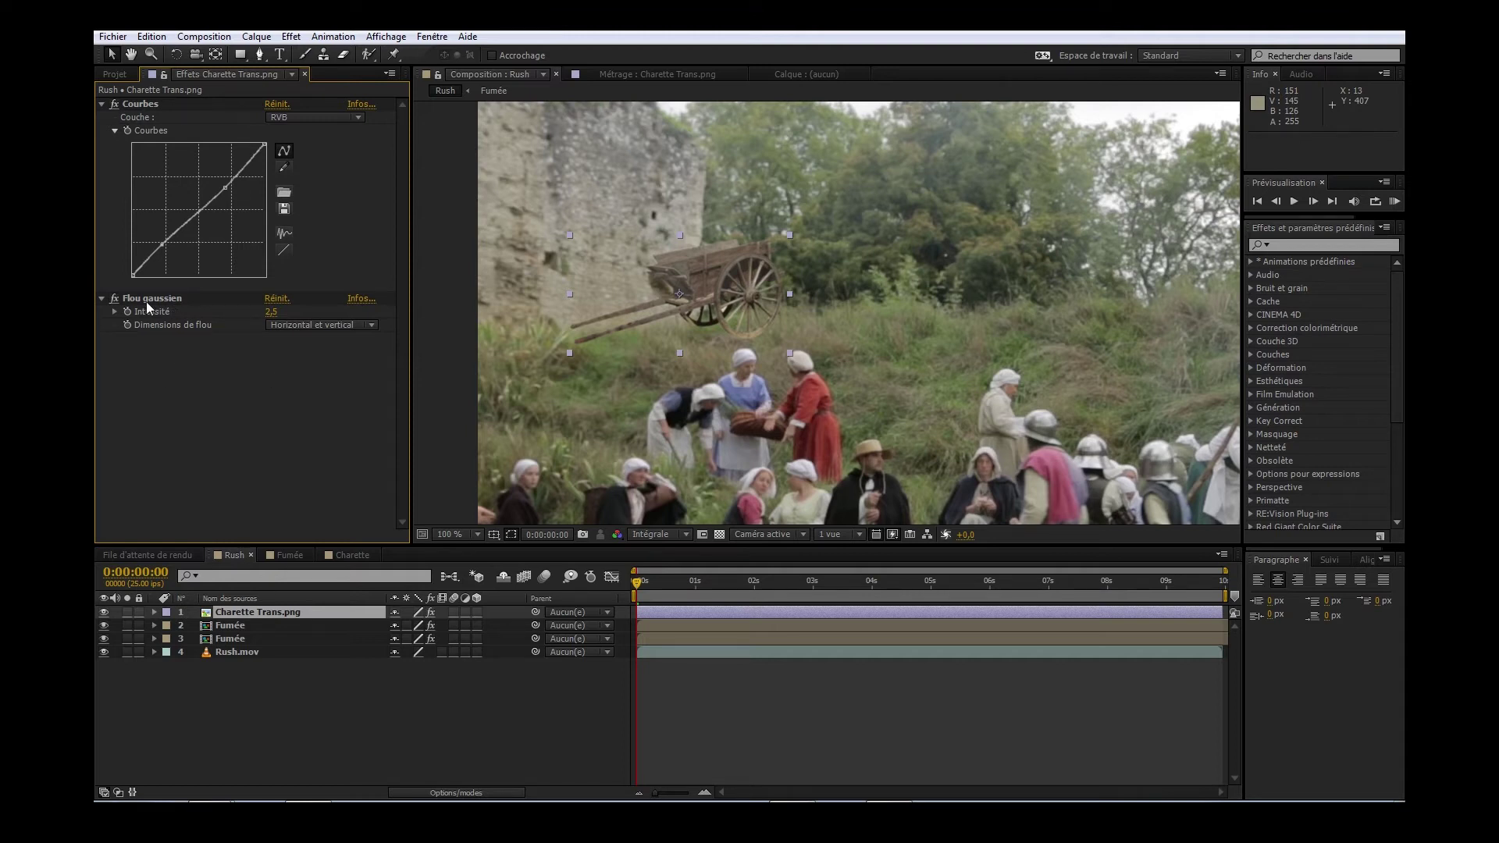
Draw a closed Pen mask around the cart, tracing its lower edge closely along the wheel bottoms and shaft ends.
click(259, 54)
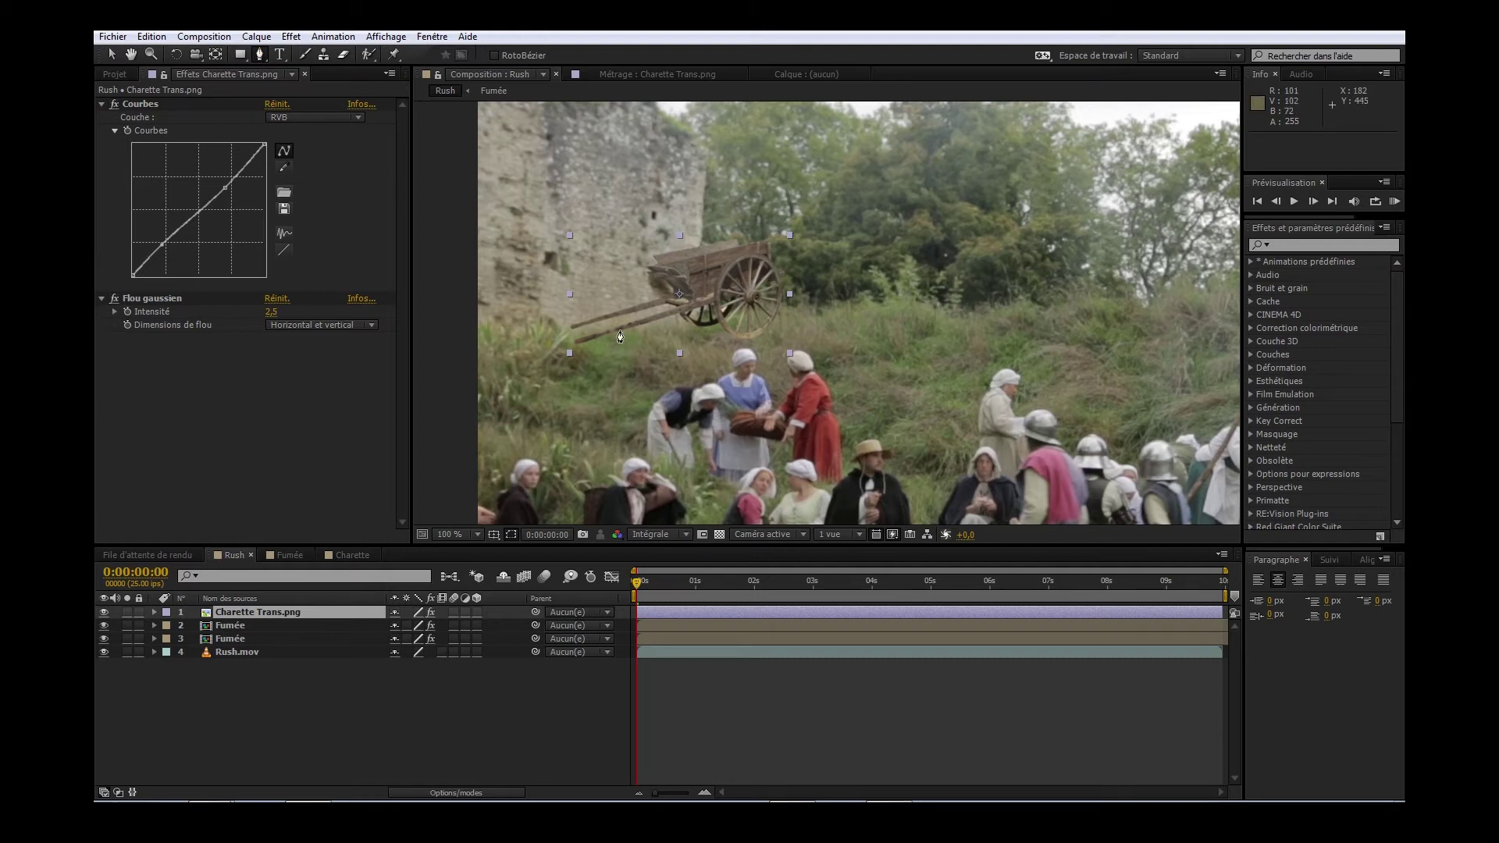
key(period)
click(739, 335)
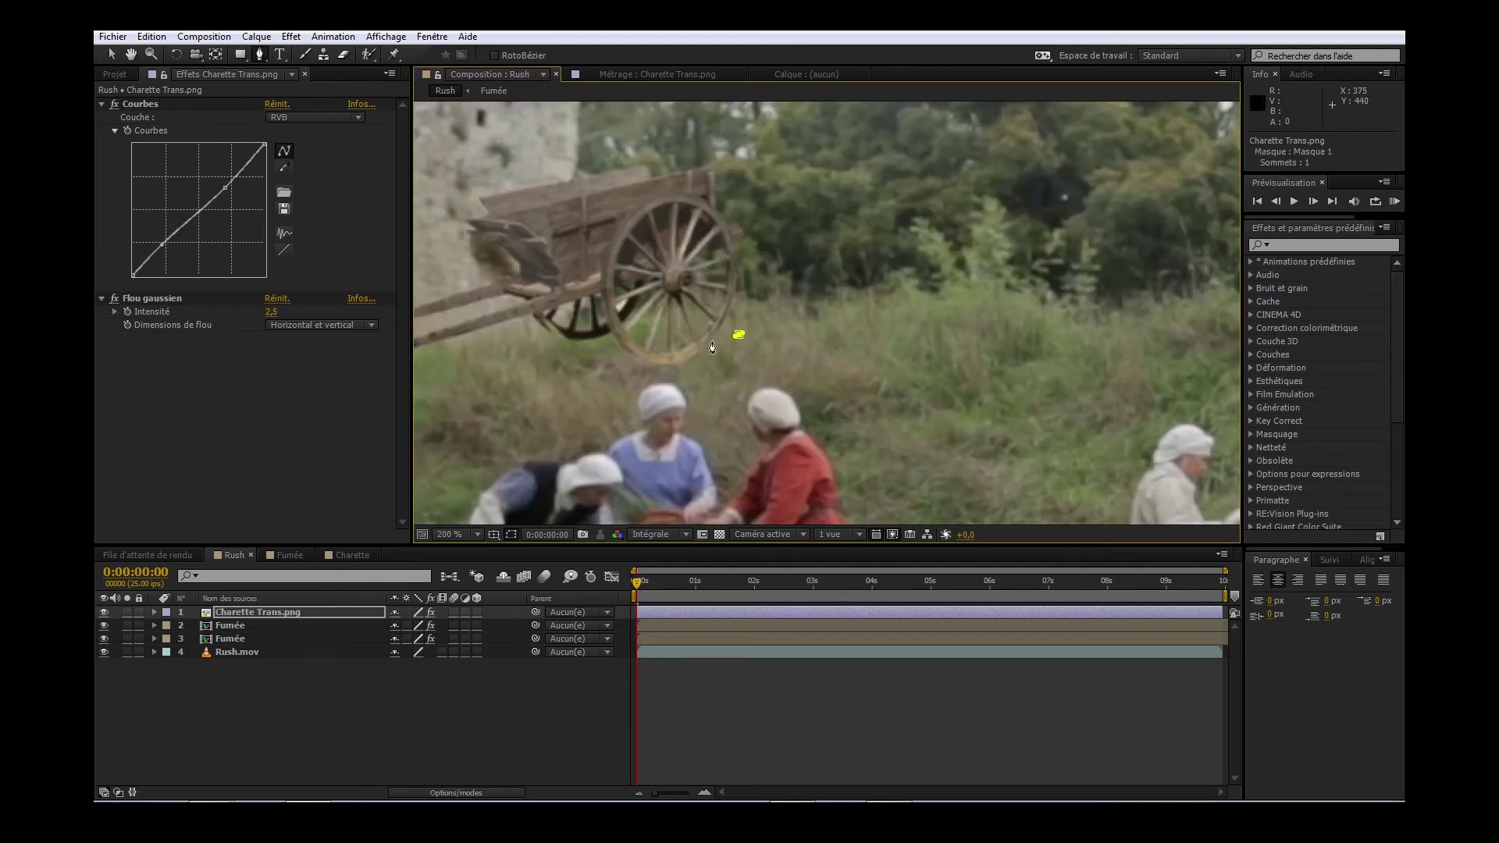
click(676, 344)
drag(622, 349, 614, 350)
click(600, 336)
click(579, 335)
click(558, 335)
click(497, 360)
drag(466, 402, 687, 365)
click(618, 334)
click(564, 335)
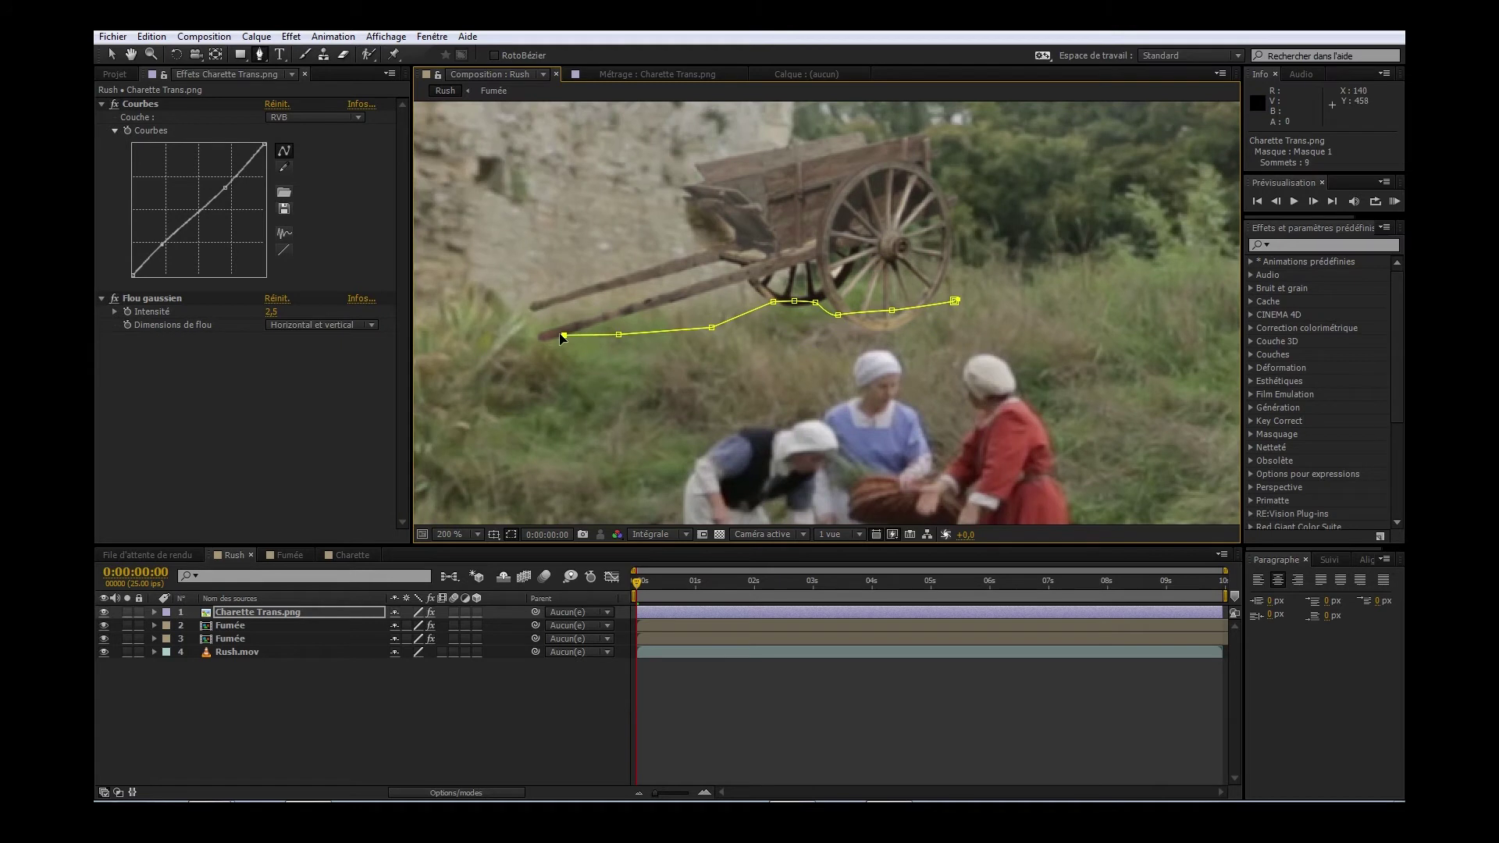
click(533, 330)
click(482, 334)
click(551, 318)
click(579, 152)
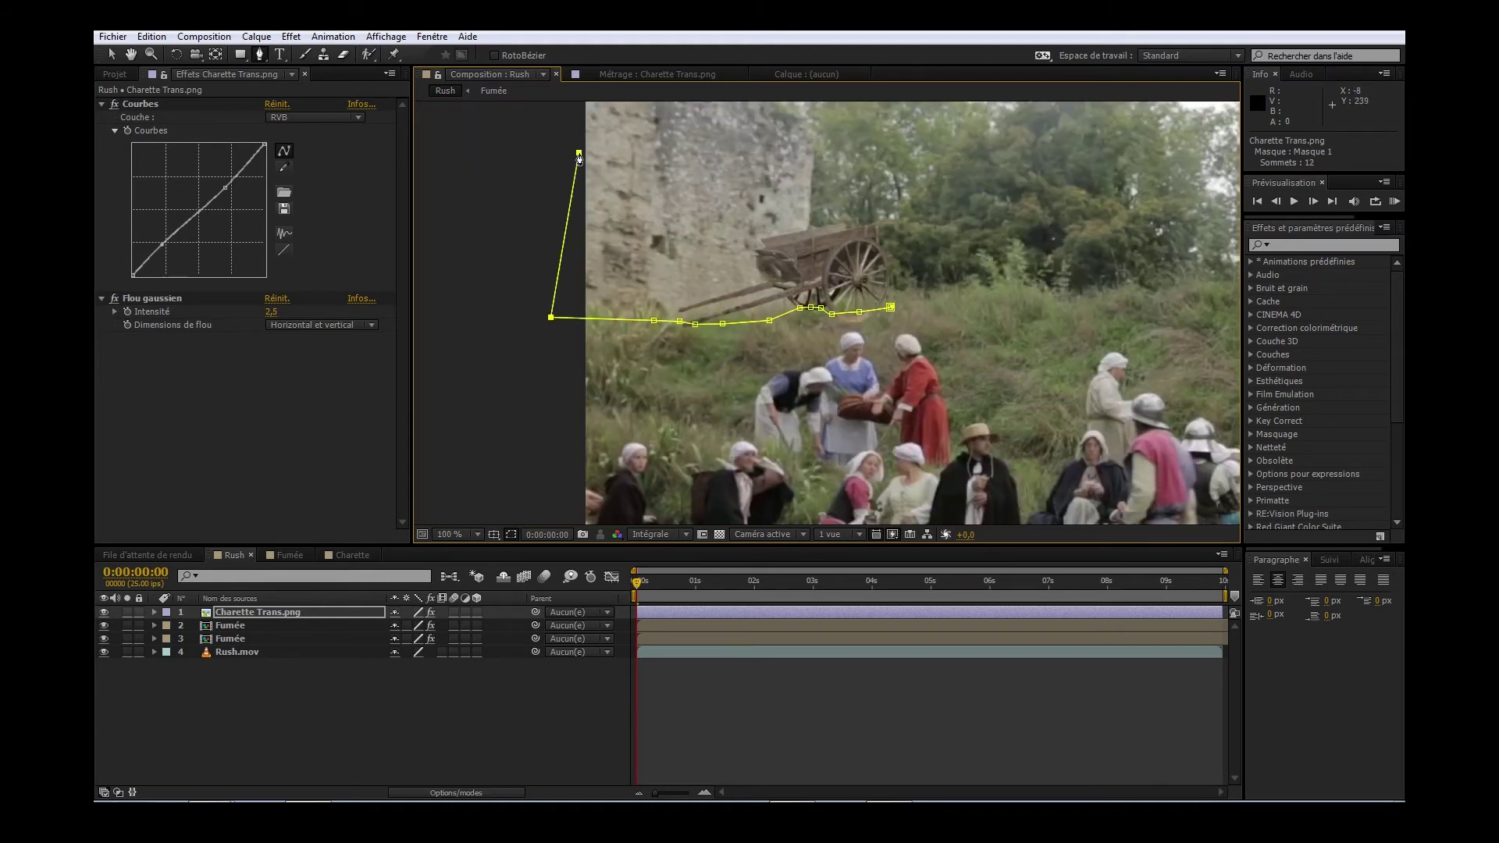
click(987, 153)
click(976, 305)
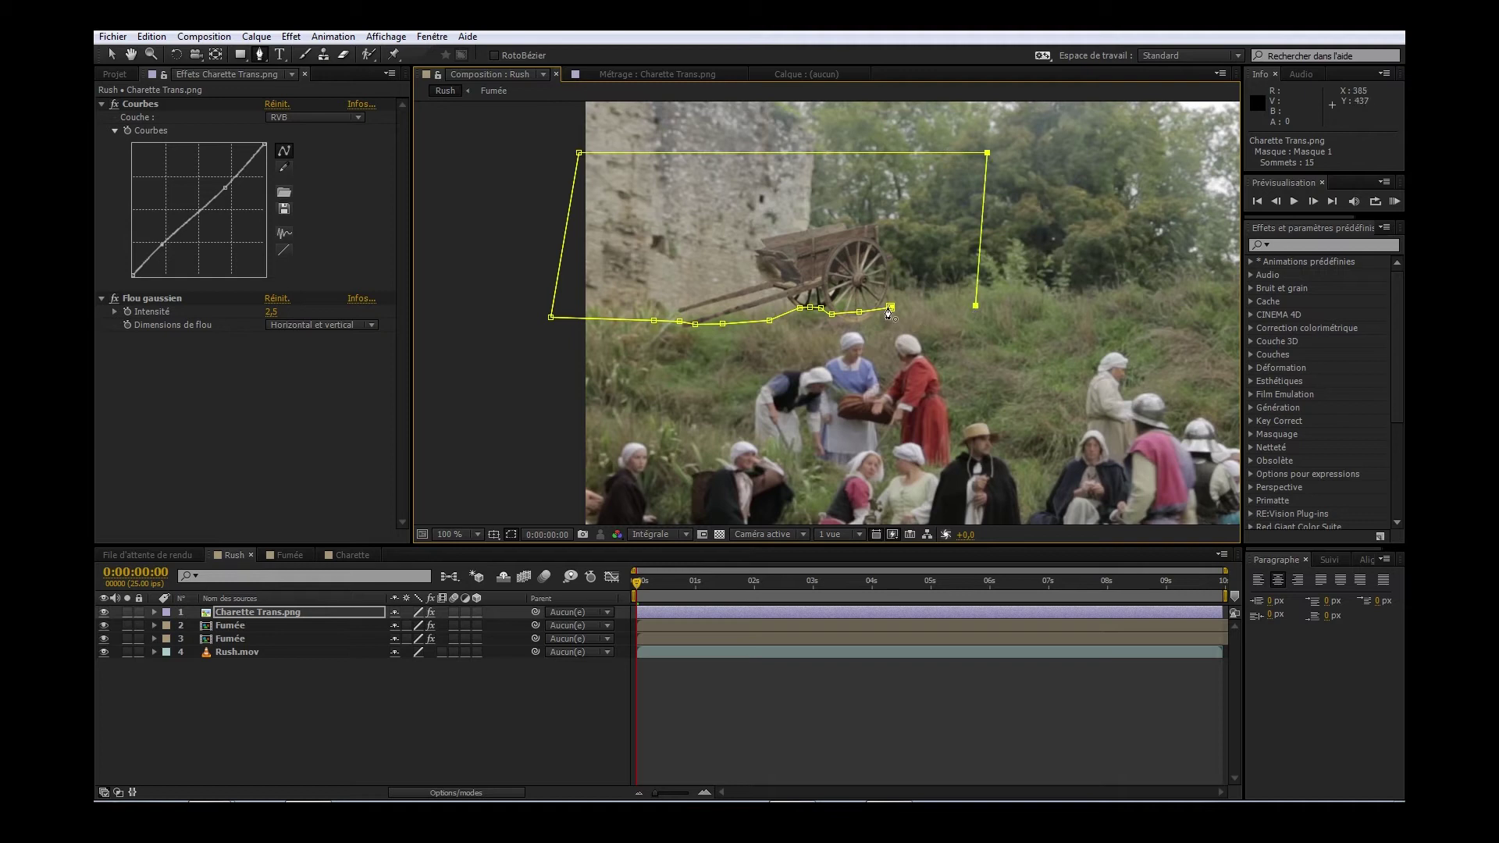
click(890, 307)
click(112, 56)
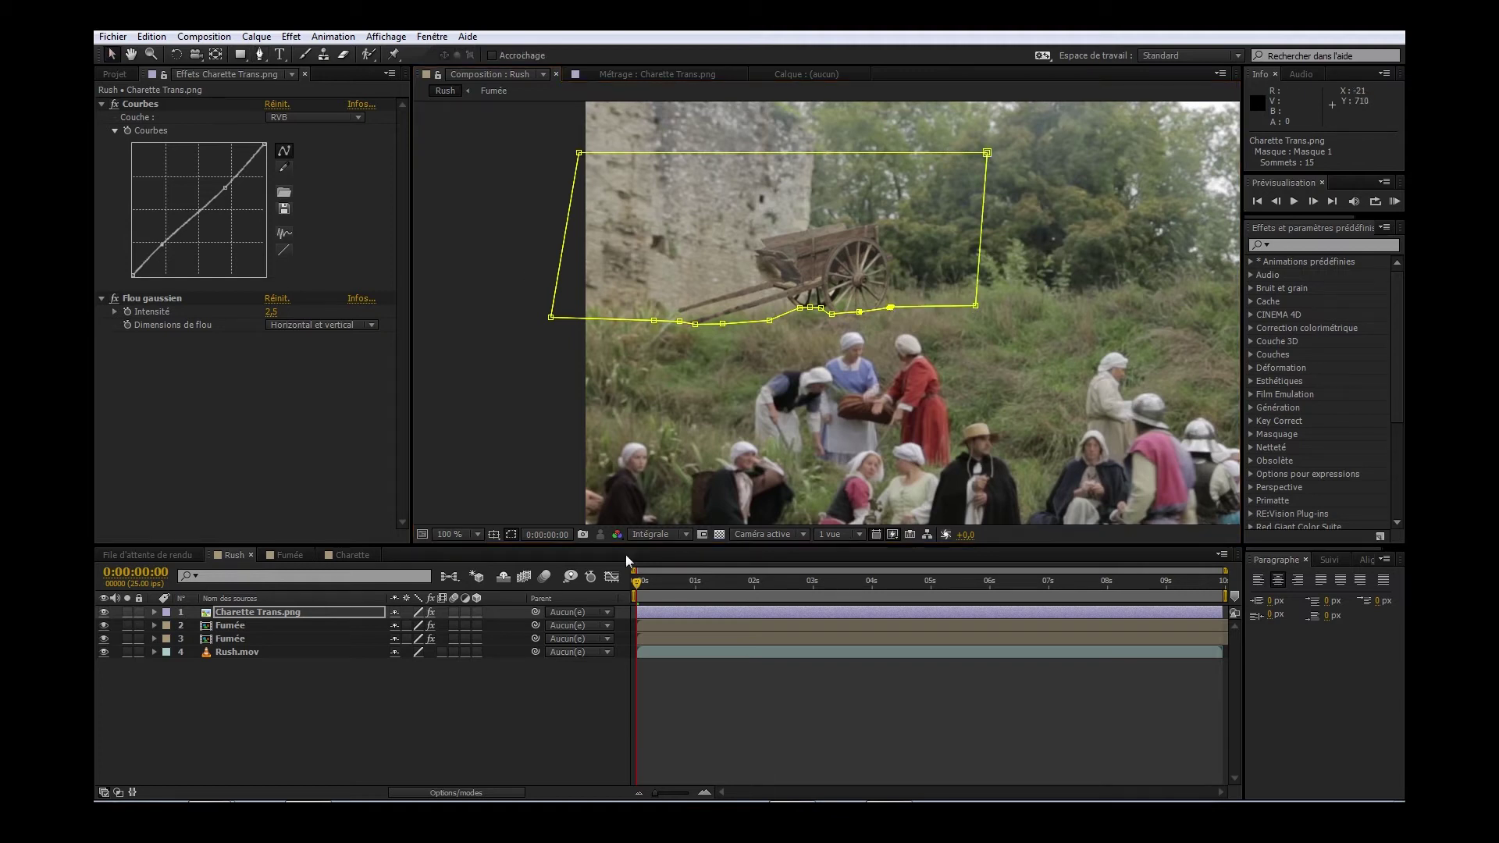
click(714, 680)
Set Masque 1 on the cart layer to an expansion of -10 pixels and a feather of 19 pixels.
key(.)
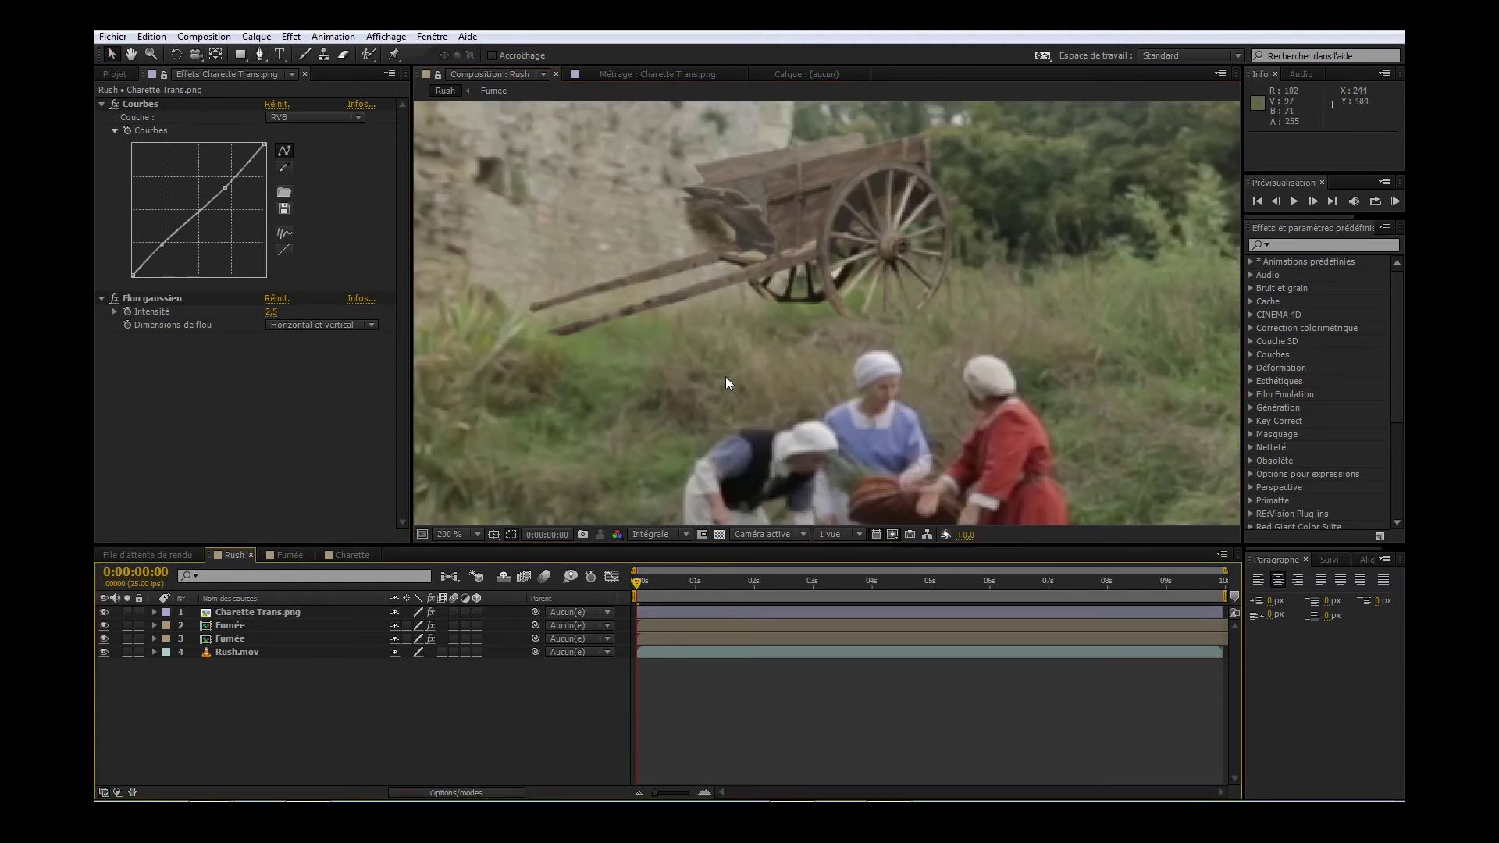
click(246, 614)
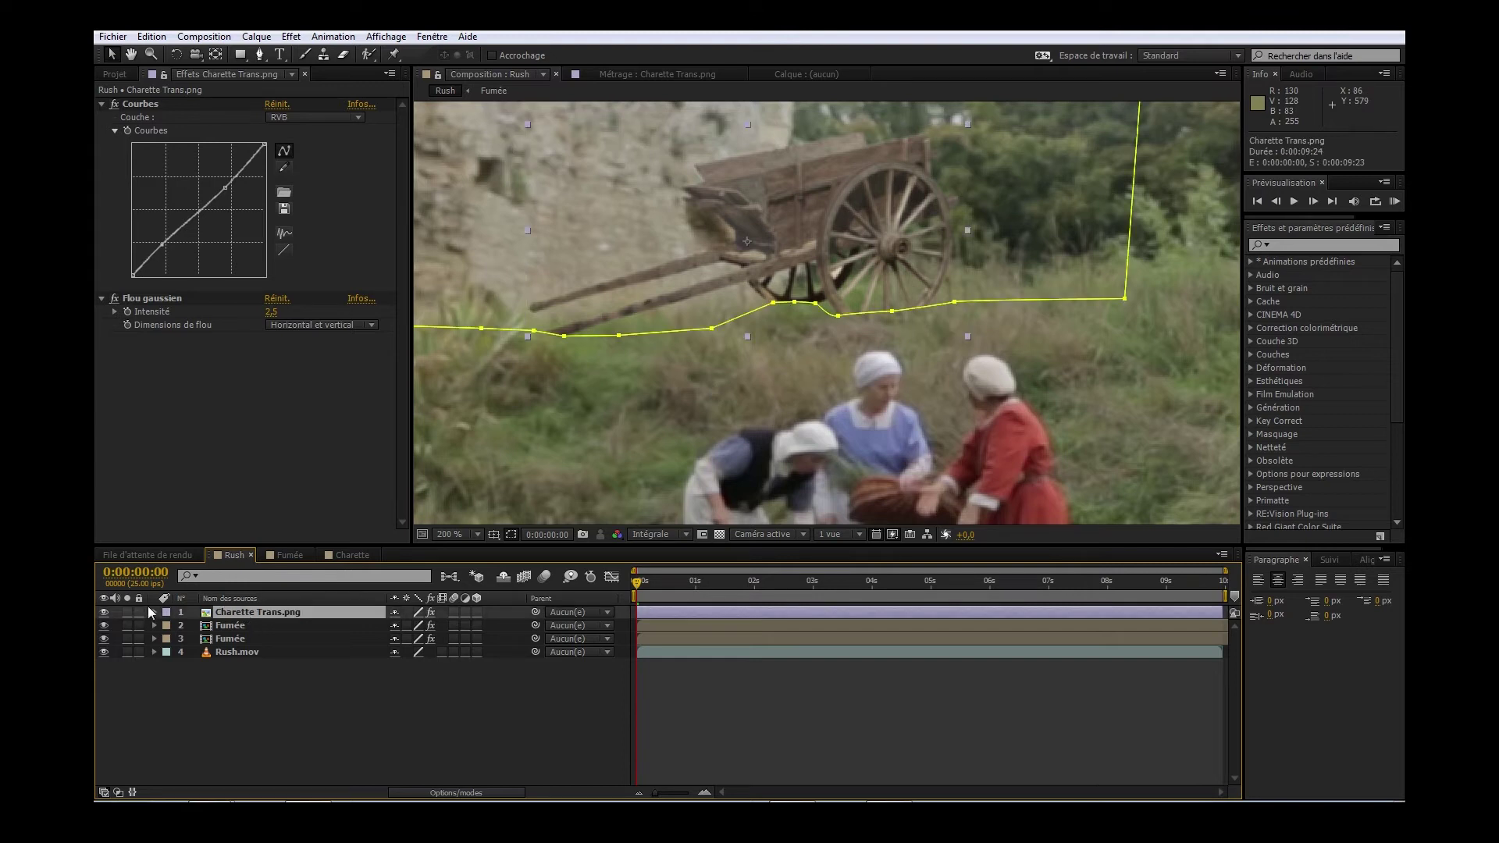
click(153, 611)
click(168, 625)
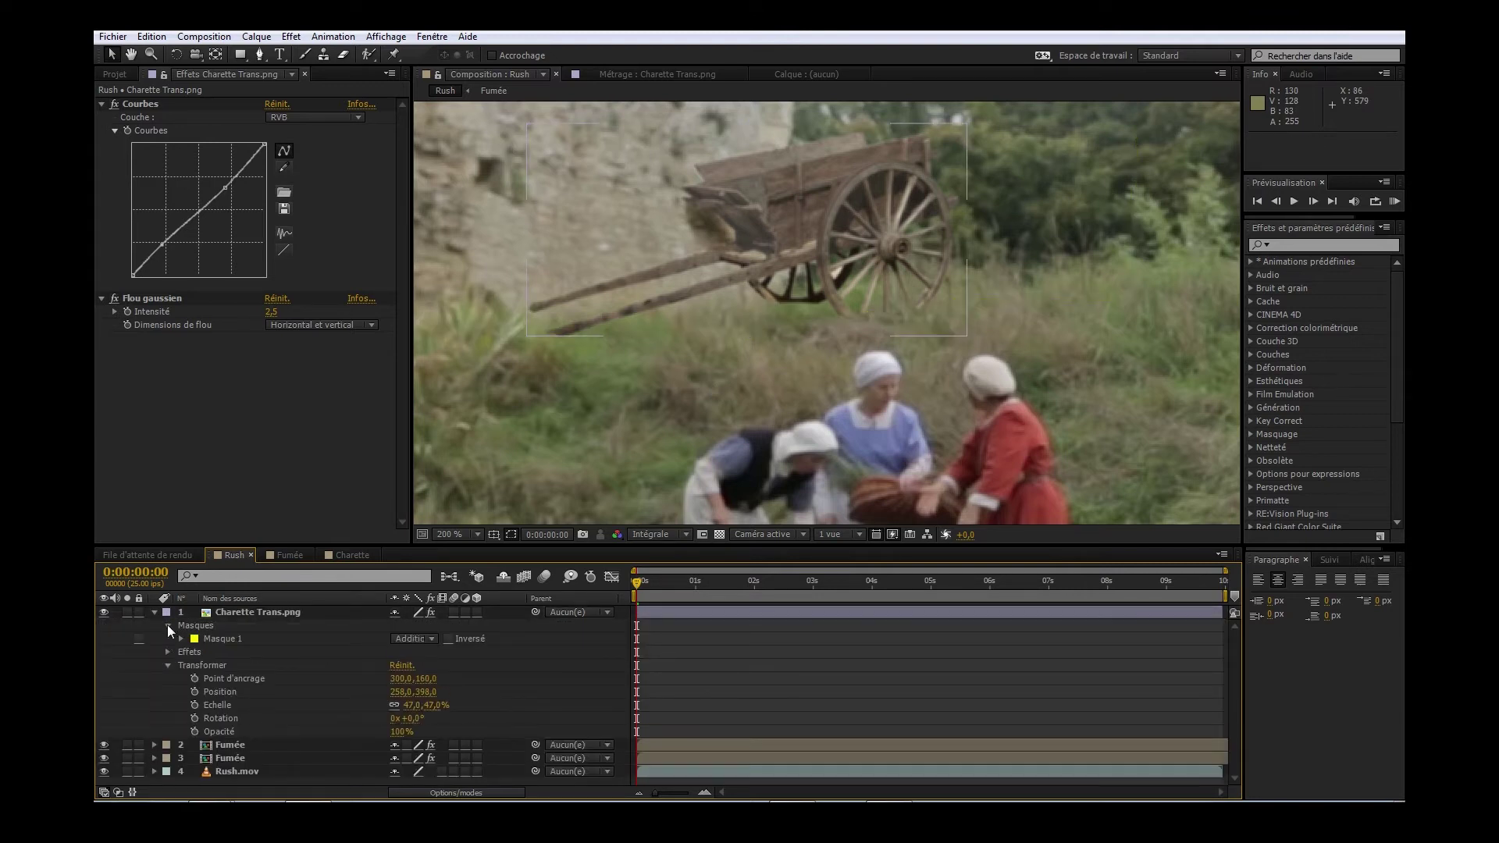
click(180, 639)
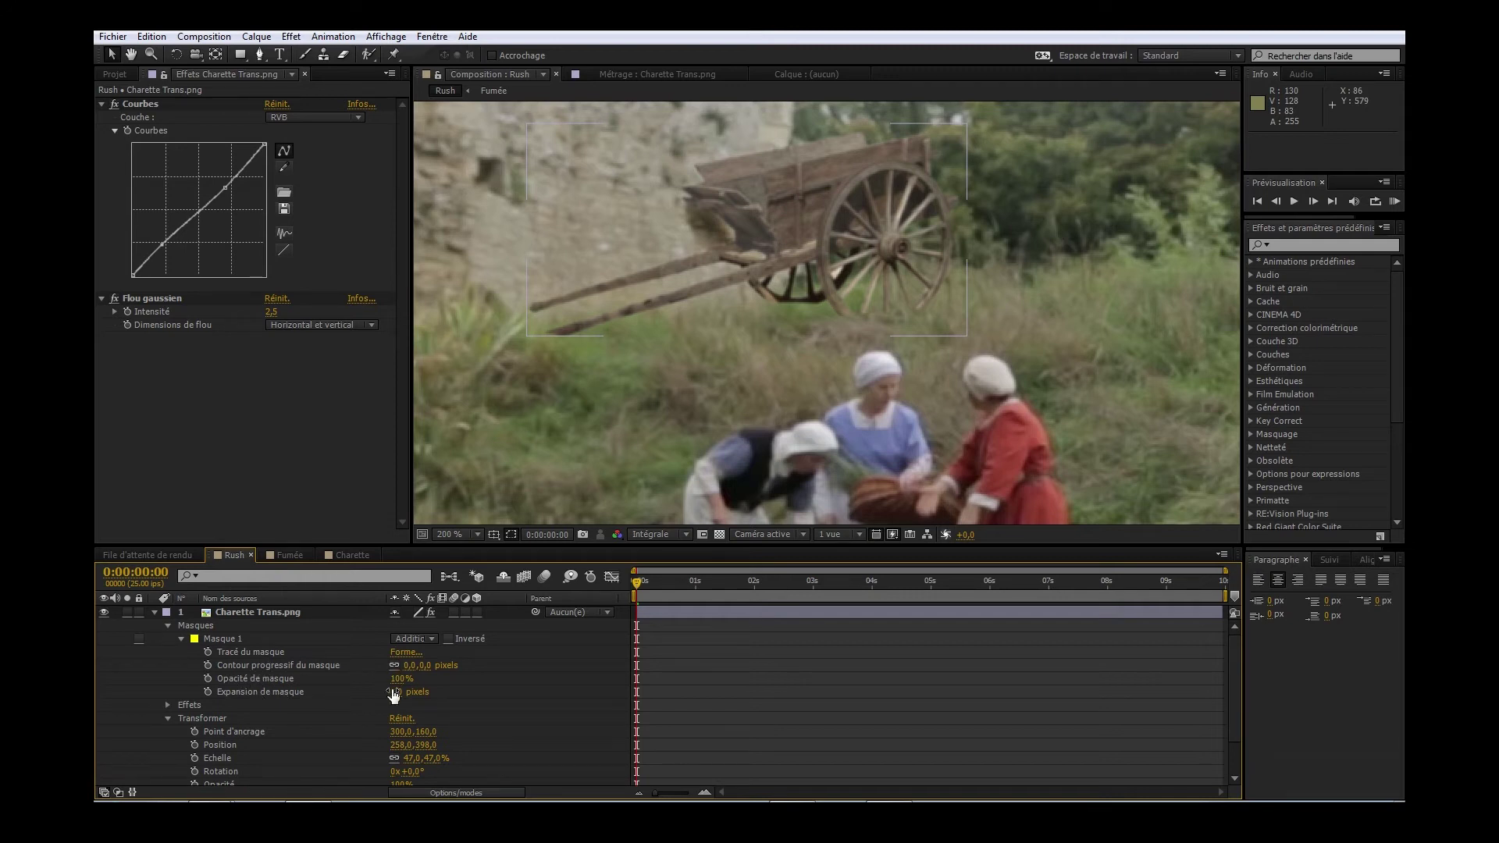
drag(398, 692, 434, 665)
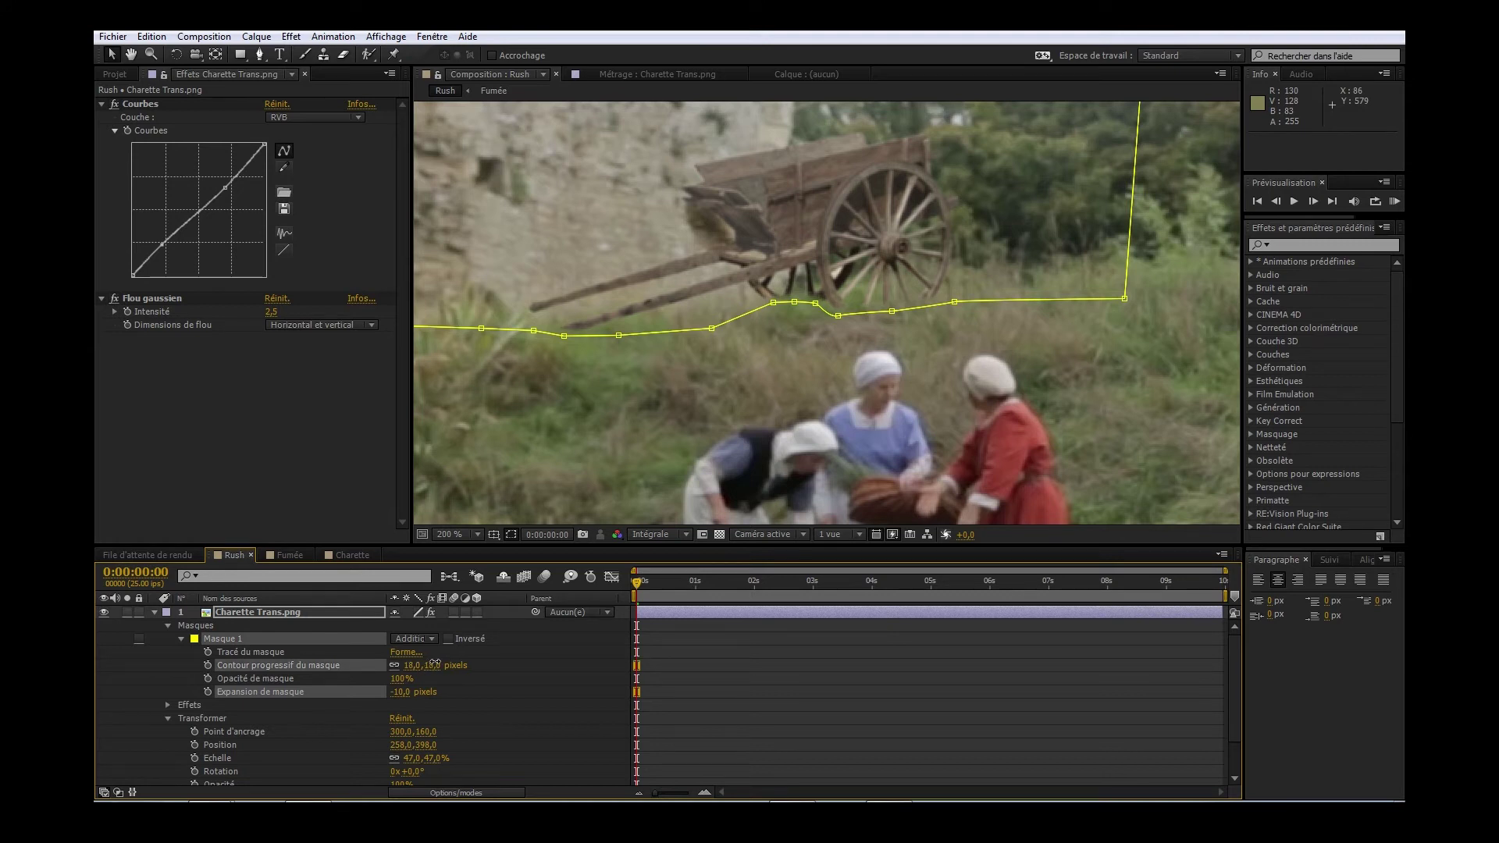
click(732, 649)
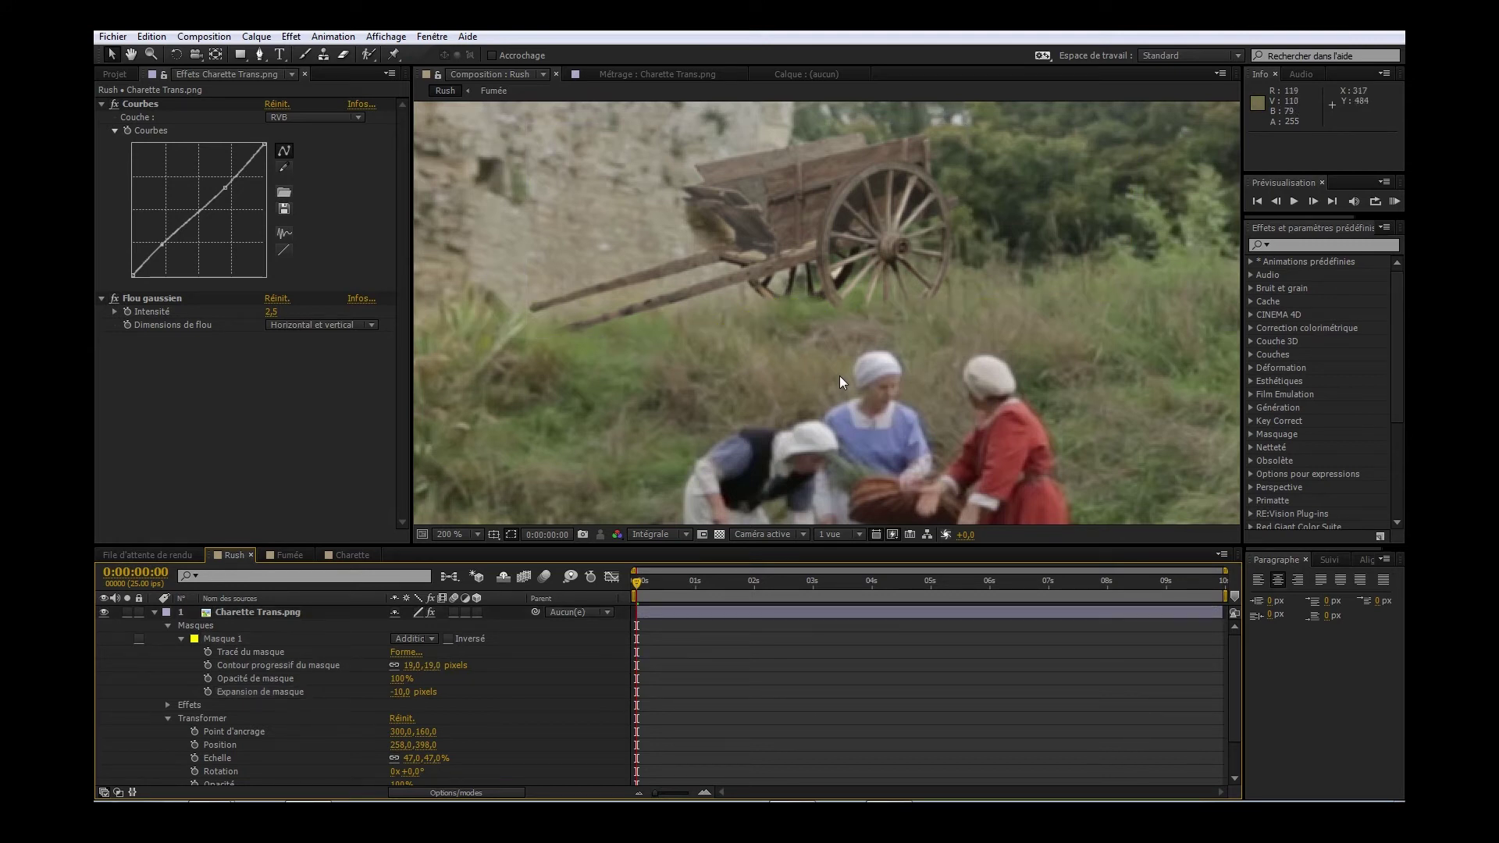
Reshape the lower edge of Masque 1 by lowering its vertices beneath the large front wheel and the rear wheel.
key(period)
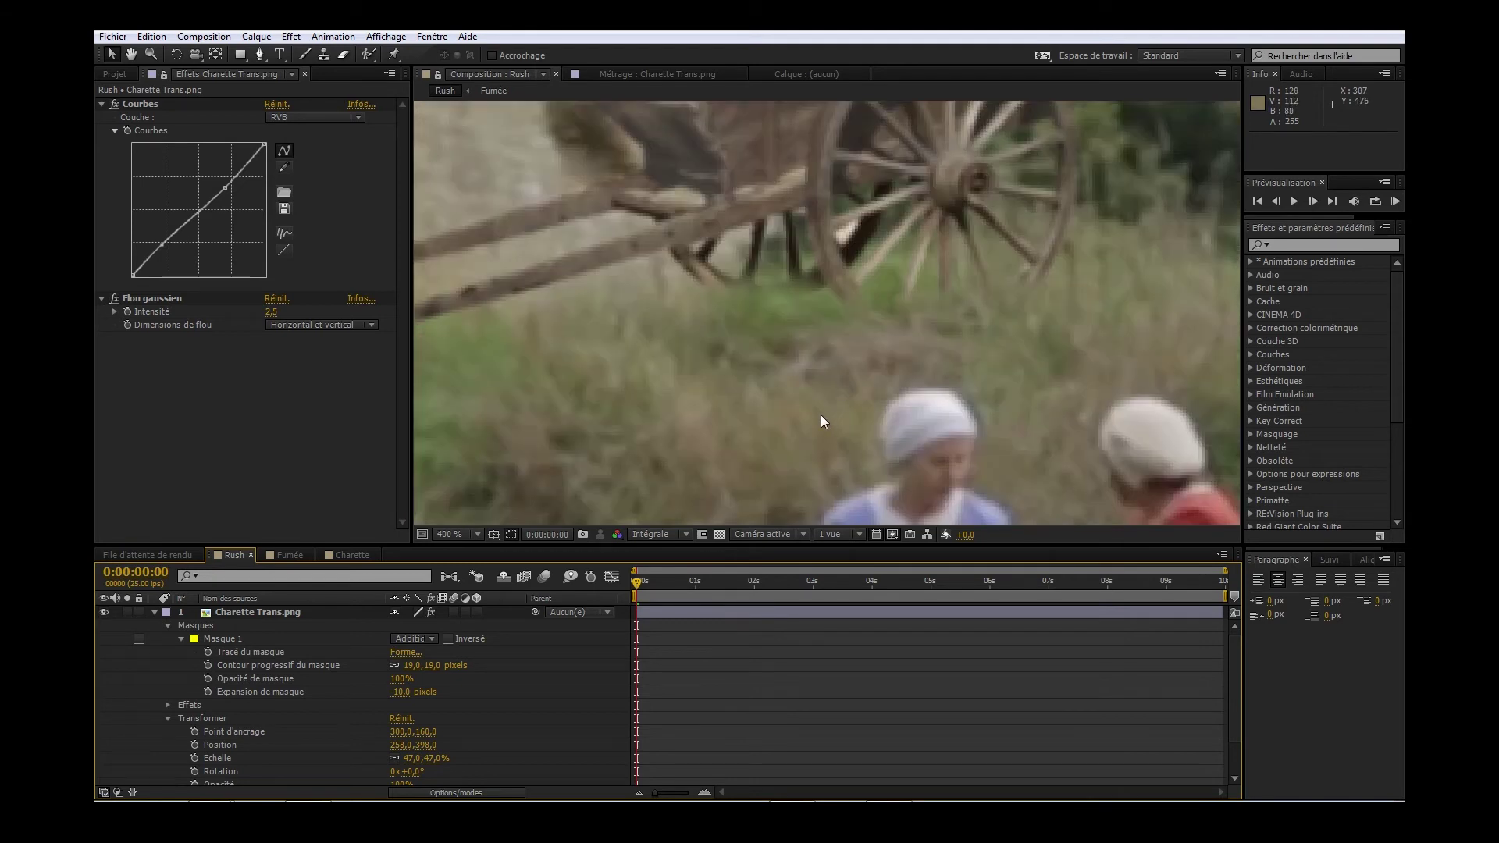
drag(821, 415, 782, 420)
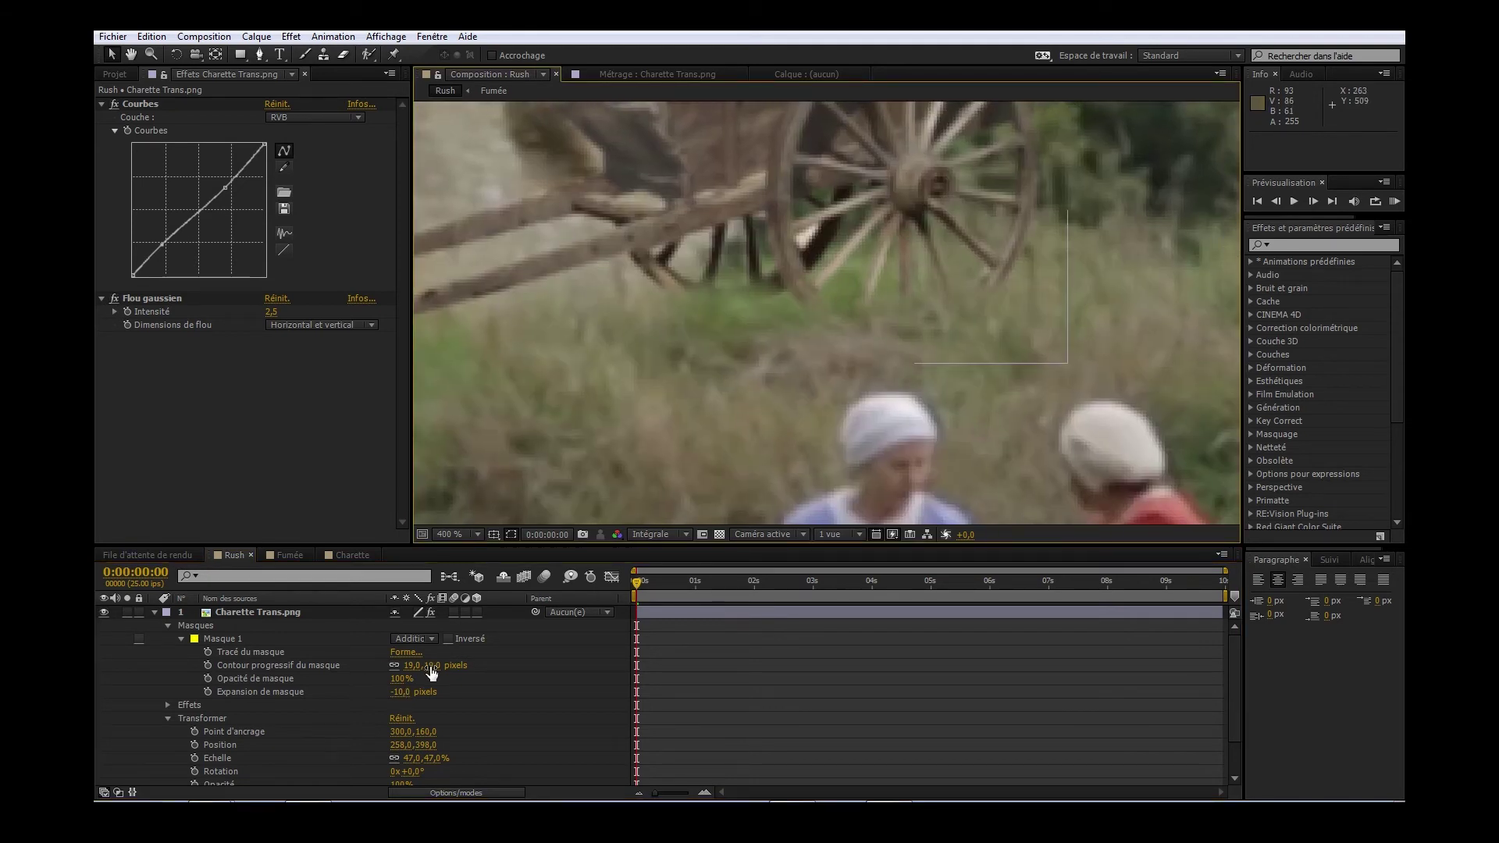
click(303, 662)
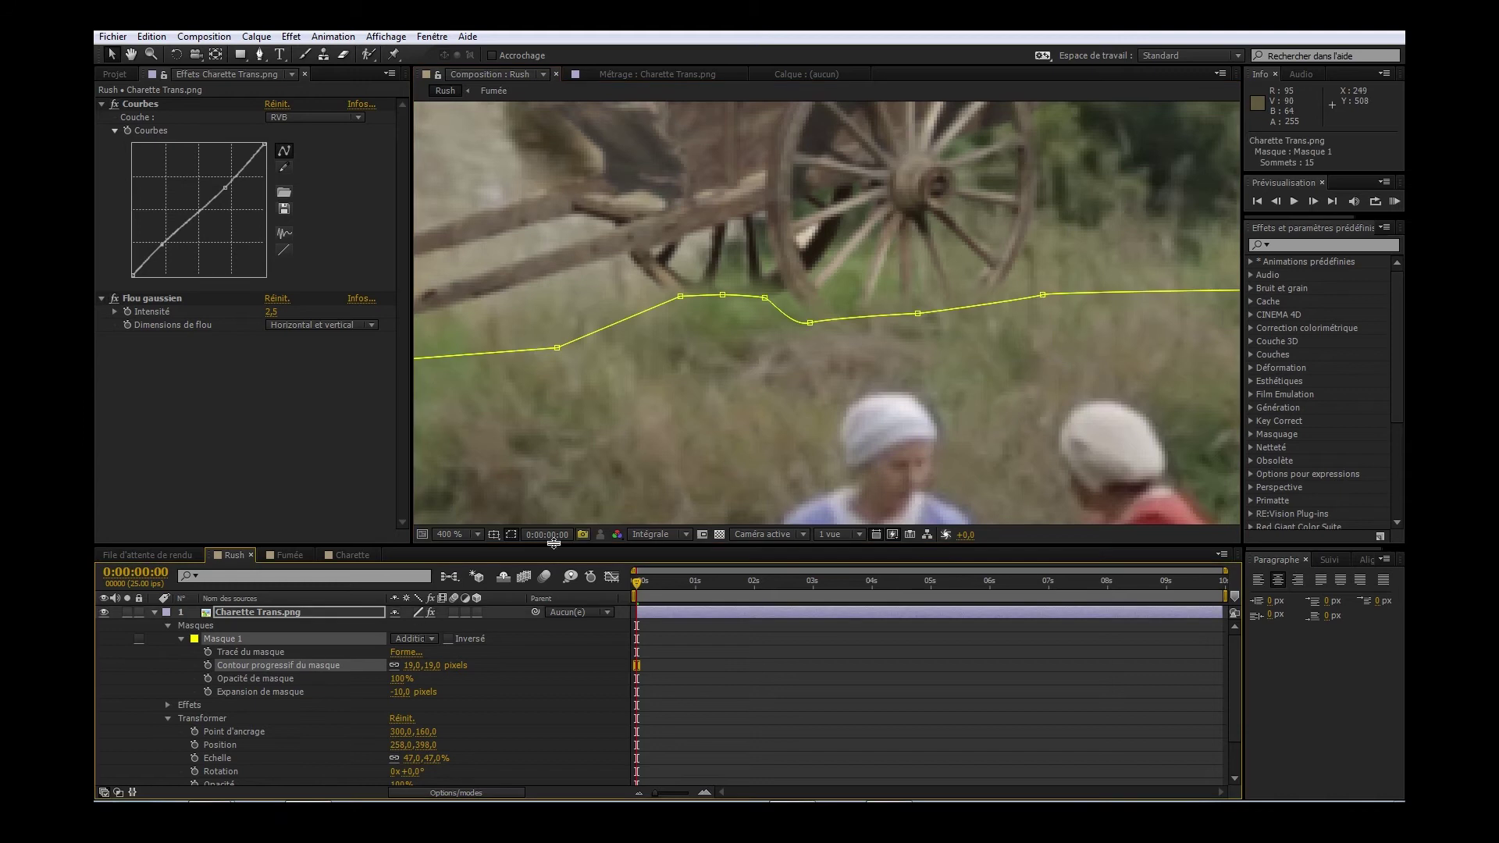
mouse_move(810, 323)
mouse_down()
mouse_move(815, 422)
mouse_move(826, 338)
mouse_up()
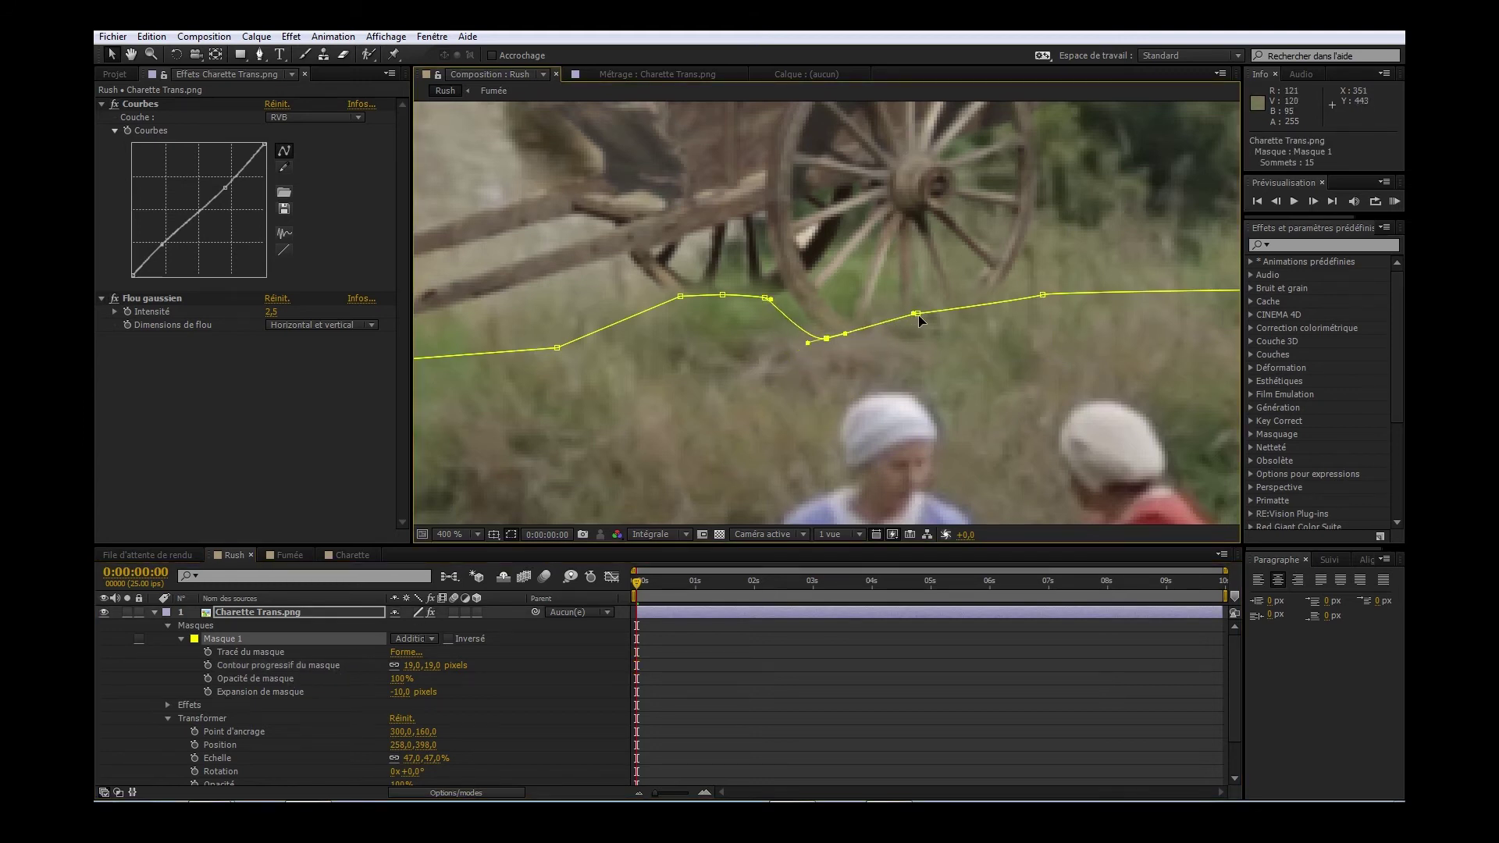
mouse_move(919, 320)
mouse_down()
mouse_move(928, 358)
mouse_move(928, 342)
mouse_up()
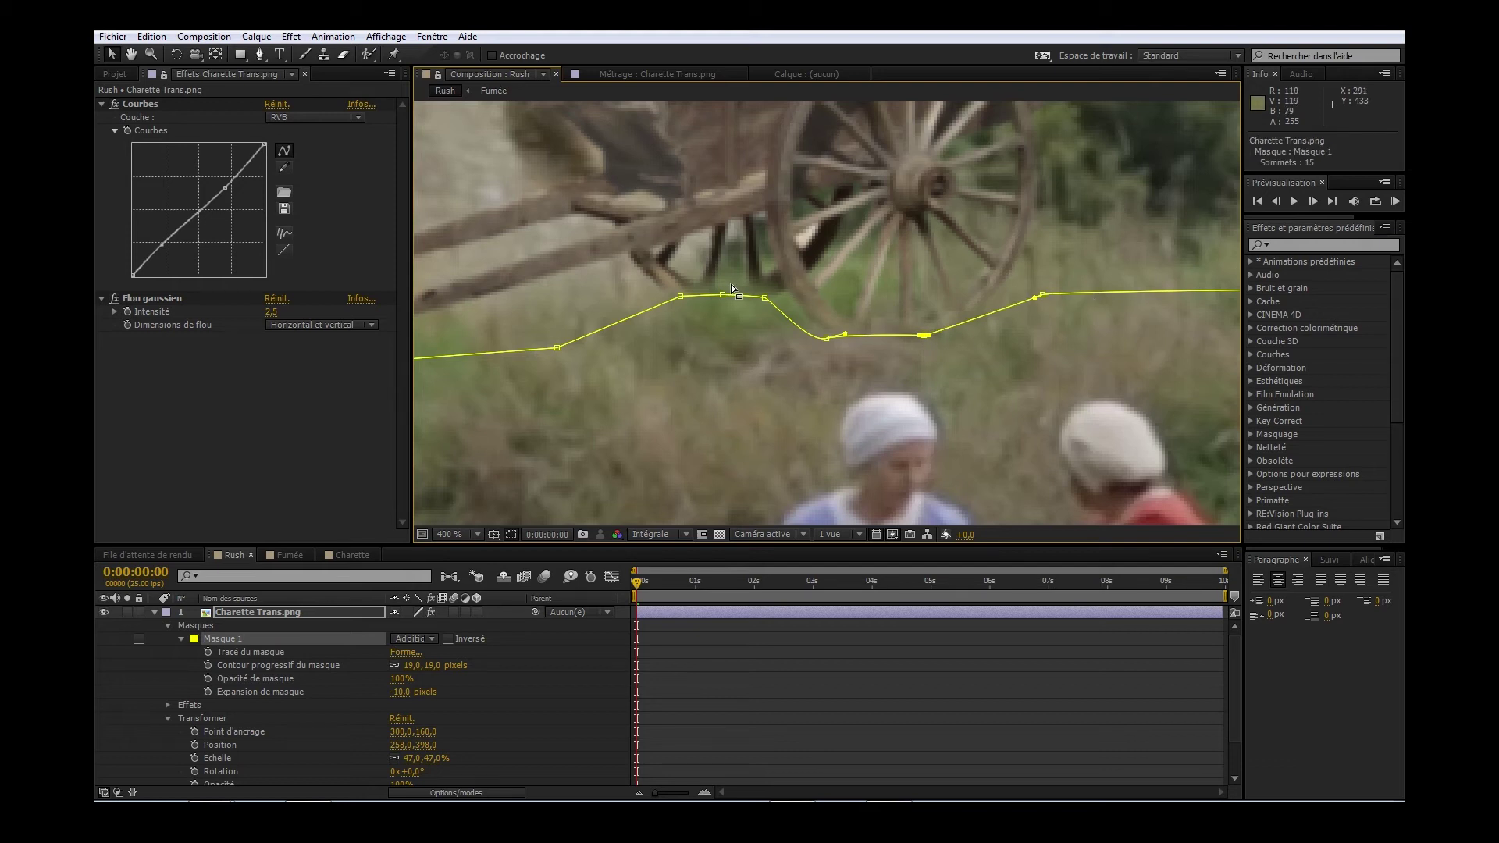
drag(722, 295, 765, 299)
Set the mask feather to 12 pixels and the expansion to -13 pixels, and lower the mask vertices beneath the rear wheel.
drag(435, 668, 398, 695)
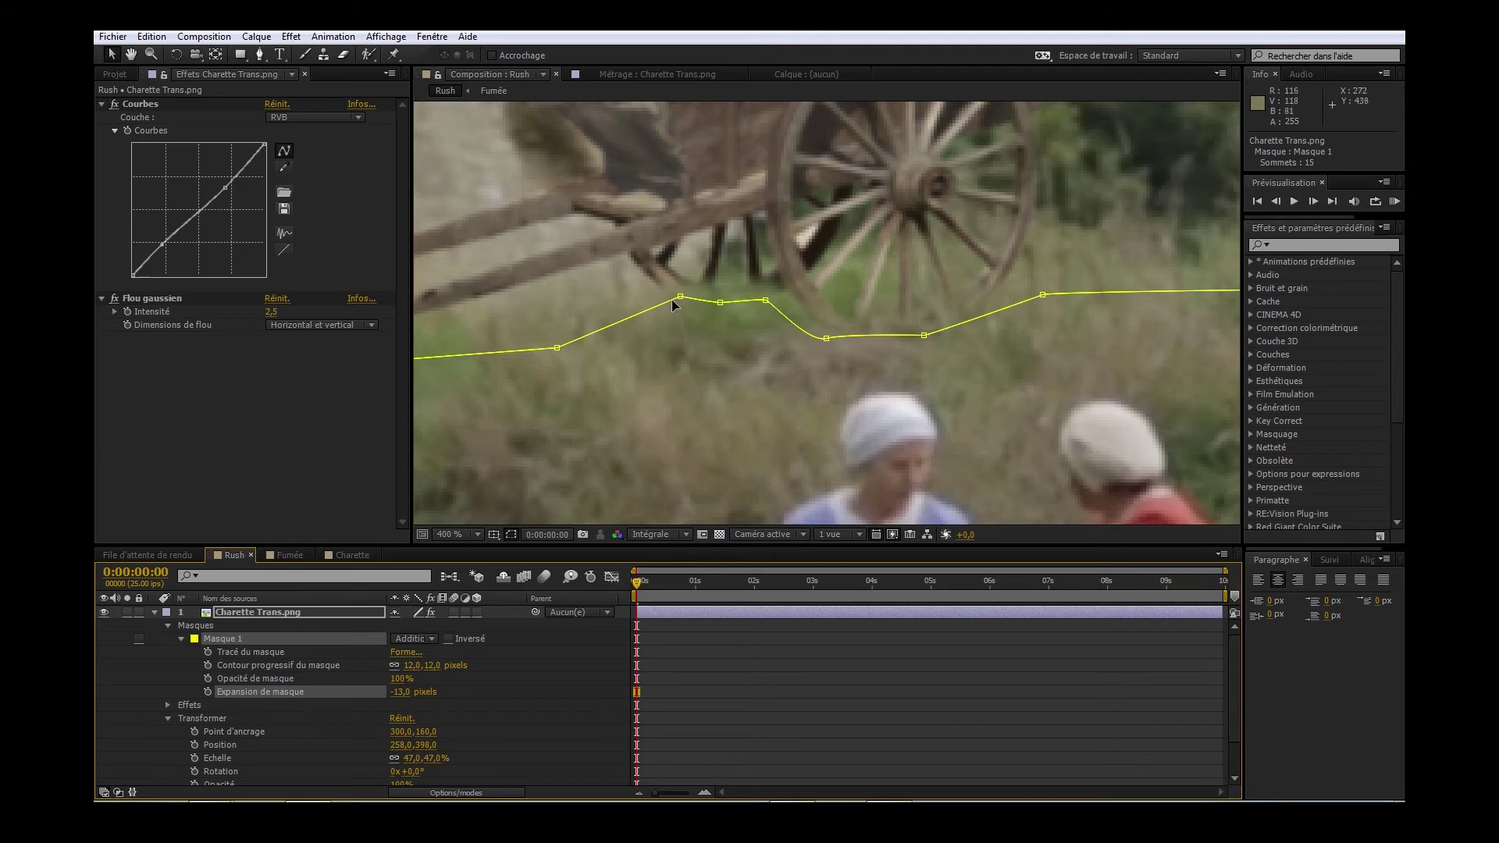
drag(680, 297, 721, 307)
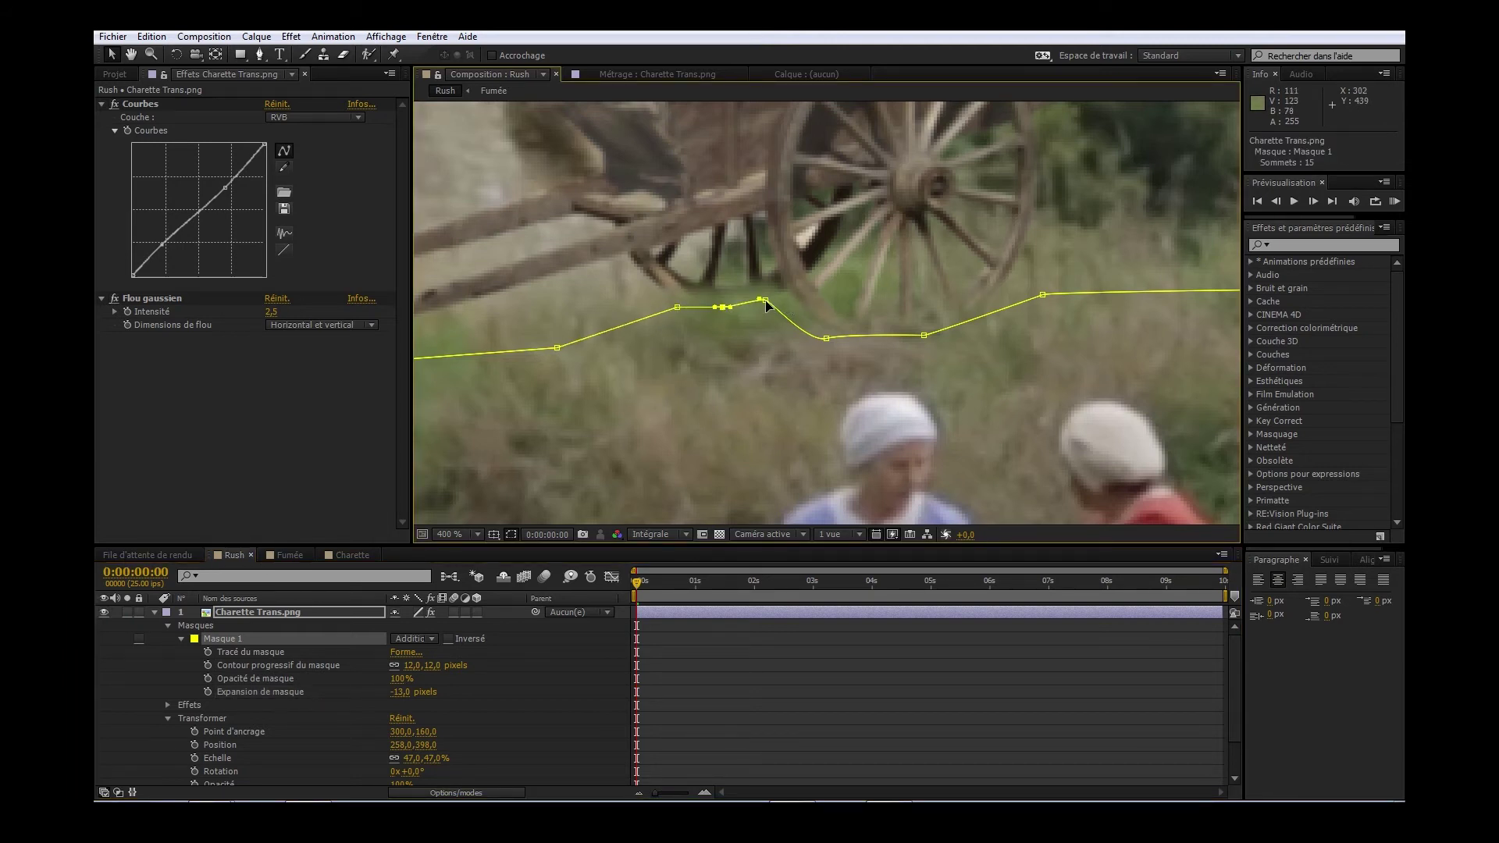
drag(630, 405, 991, 392)
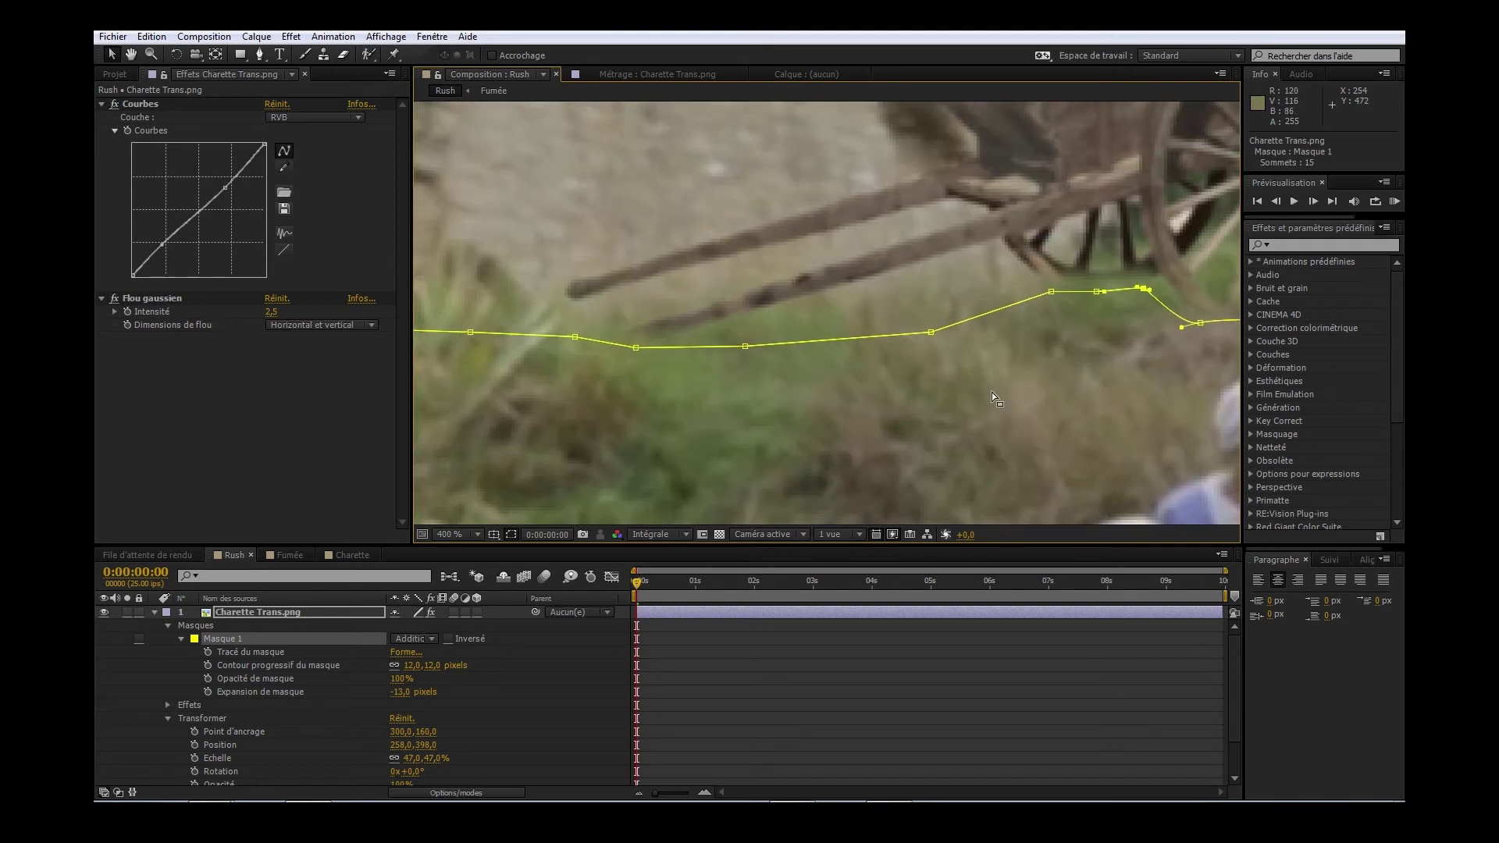
click(789, 659)
Collapse the Charette Trans.png layer's properties and check how the cart blends into the whole scene.
scroll(804, 450, down, 4)
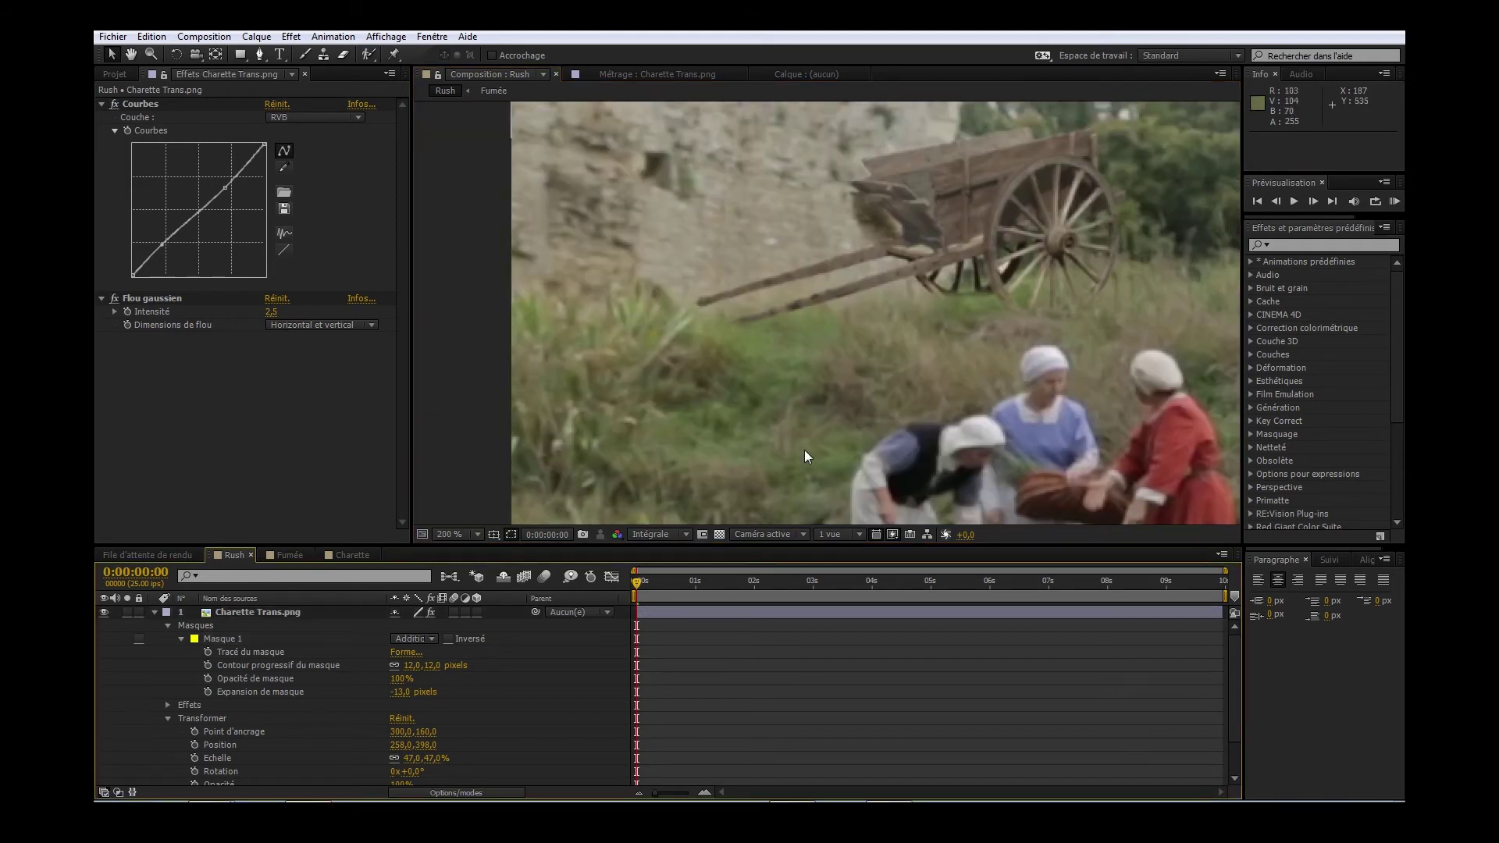
drag(986, 483, 767, 481)
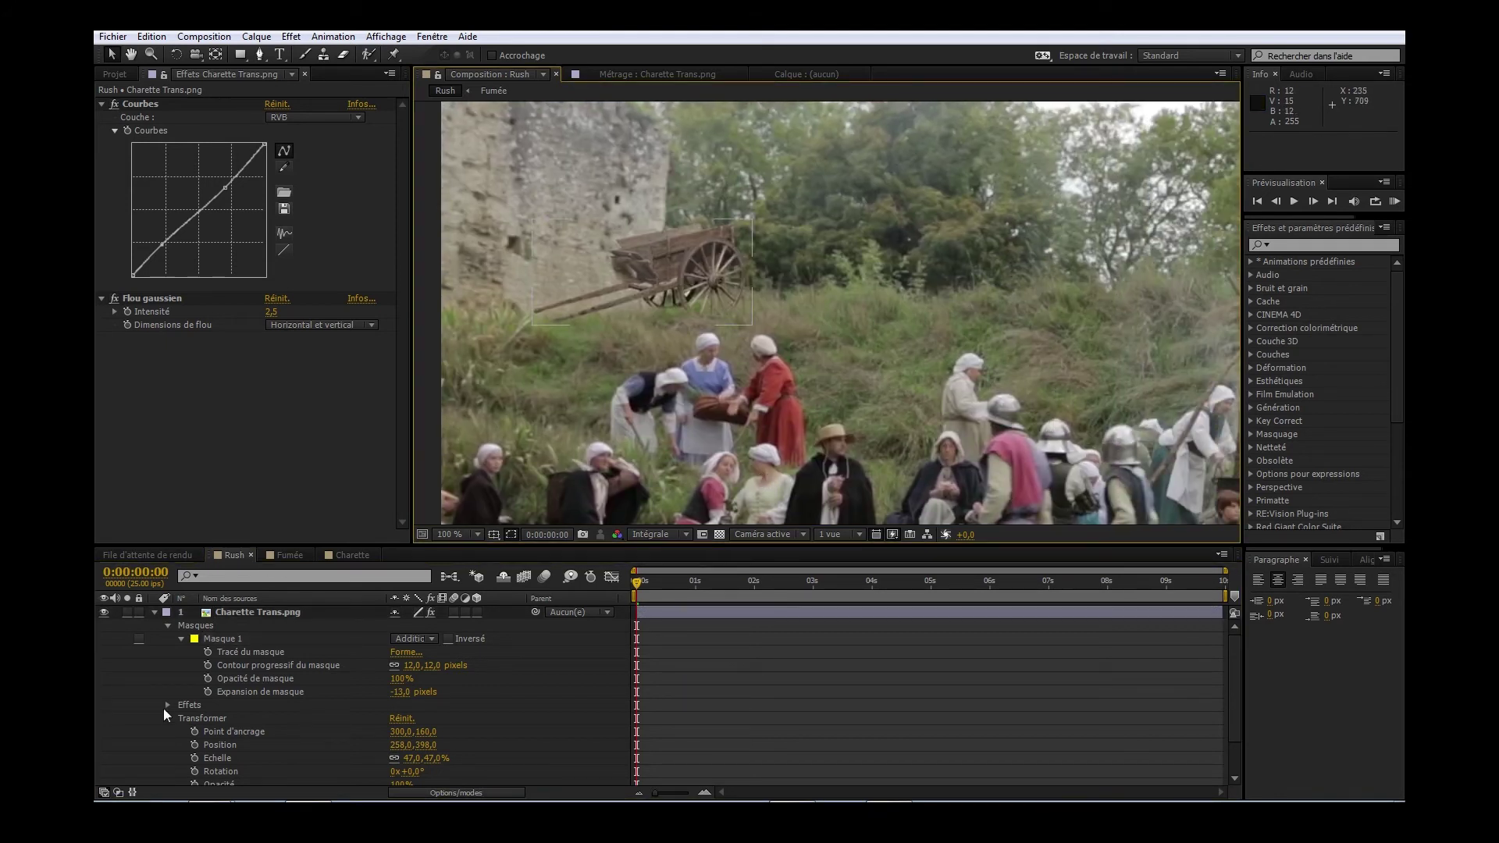
click(155, 613)
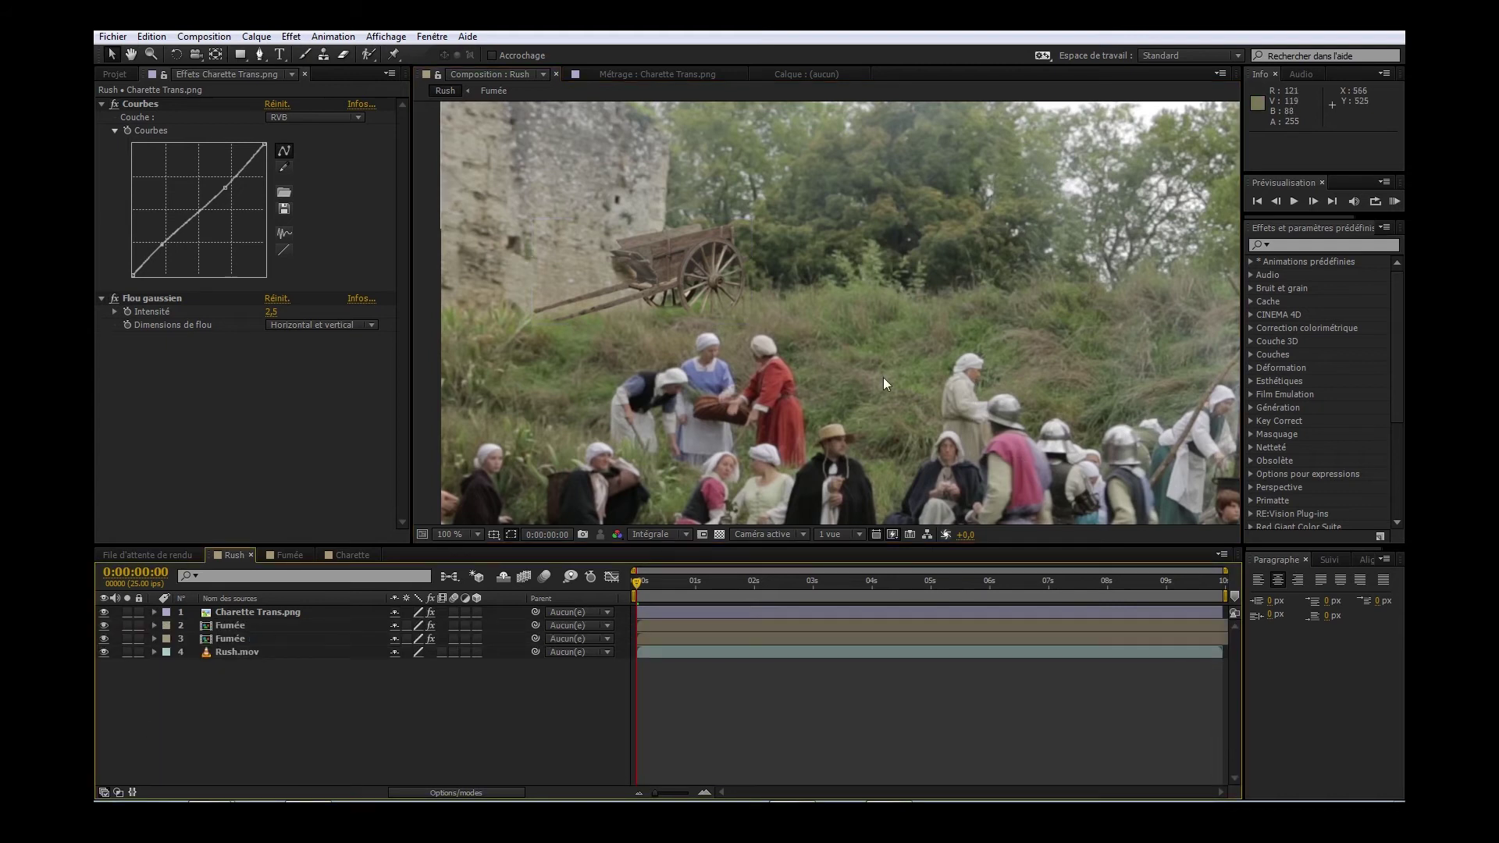
drag(975, 362, 938, 367)
scroll(938, 367, down, 2)
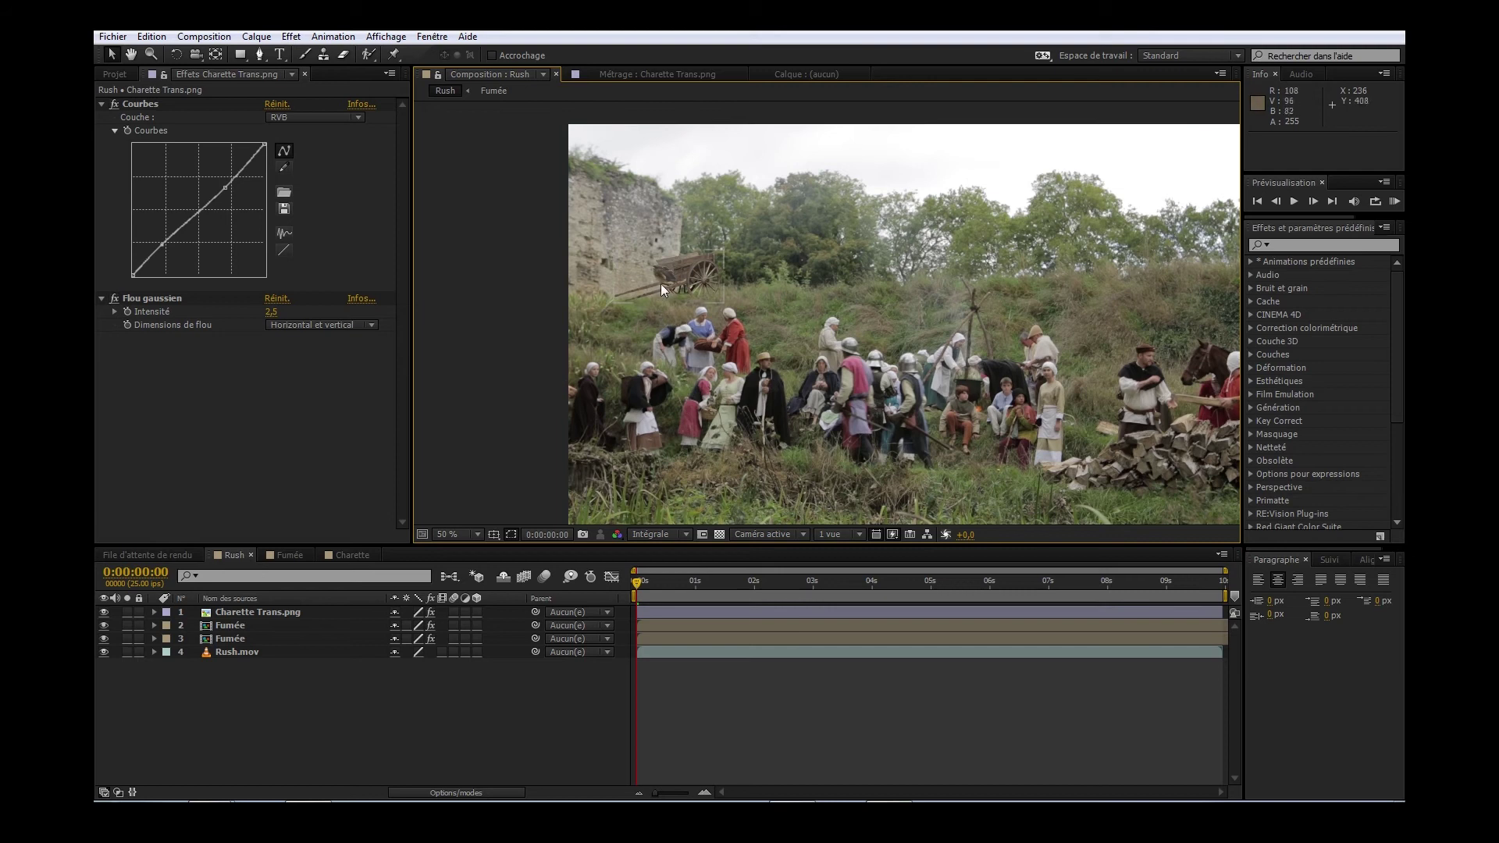
Set the Gaussian blur intensity on the Charette Trans.png layer to 3 and check the cart against the whole scene.
click(662, 283)
scroll(669, 288, up, 2)
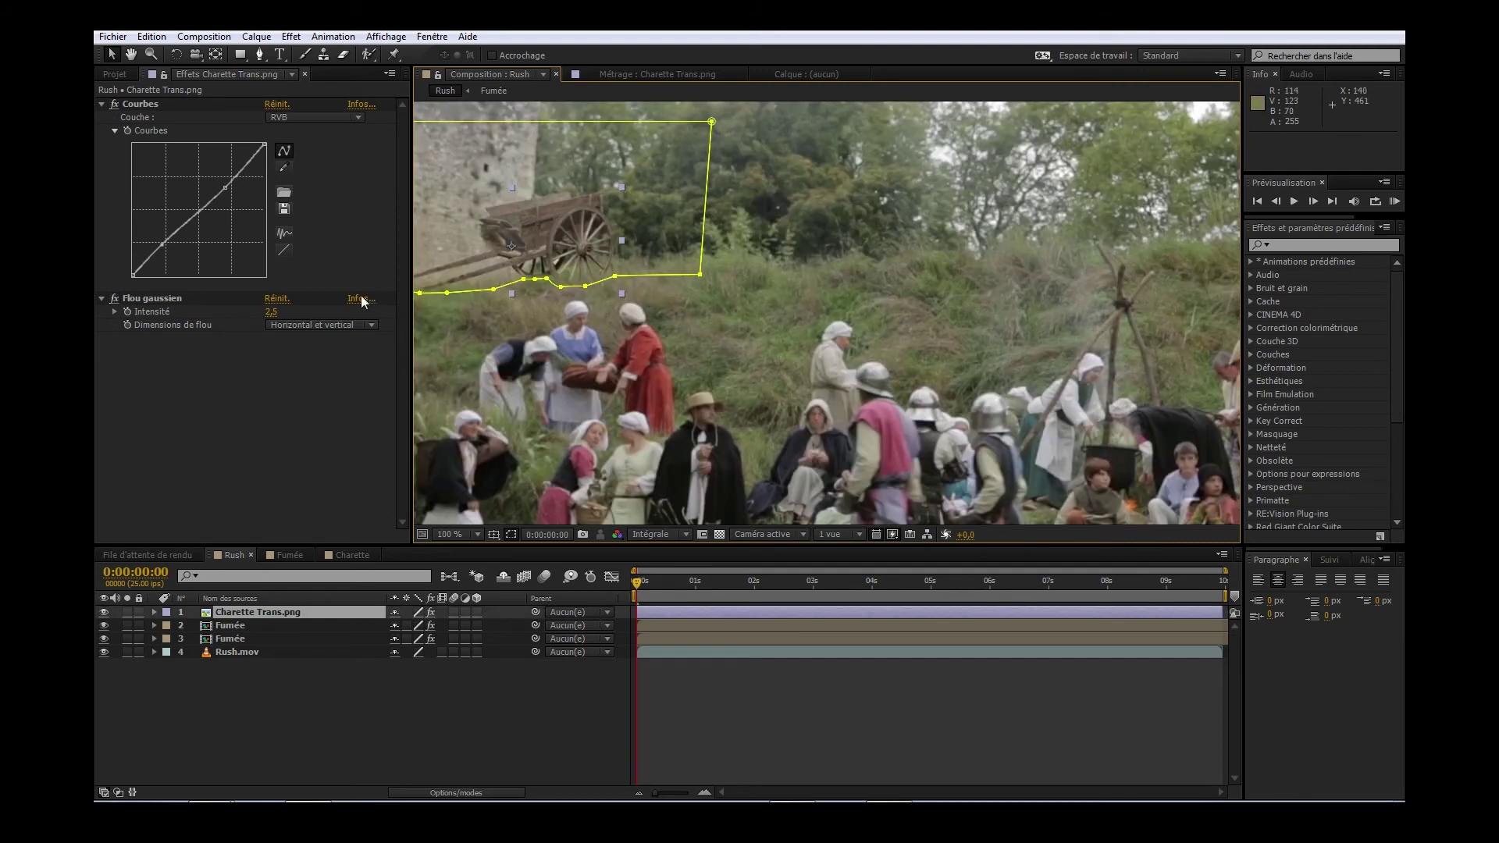
click(273, 312)
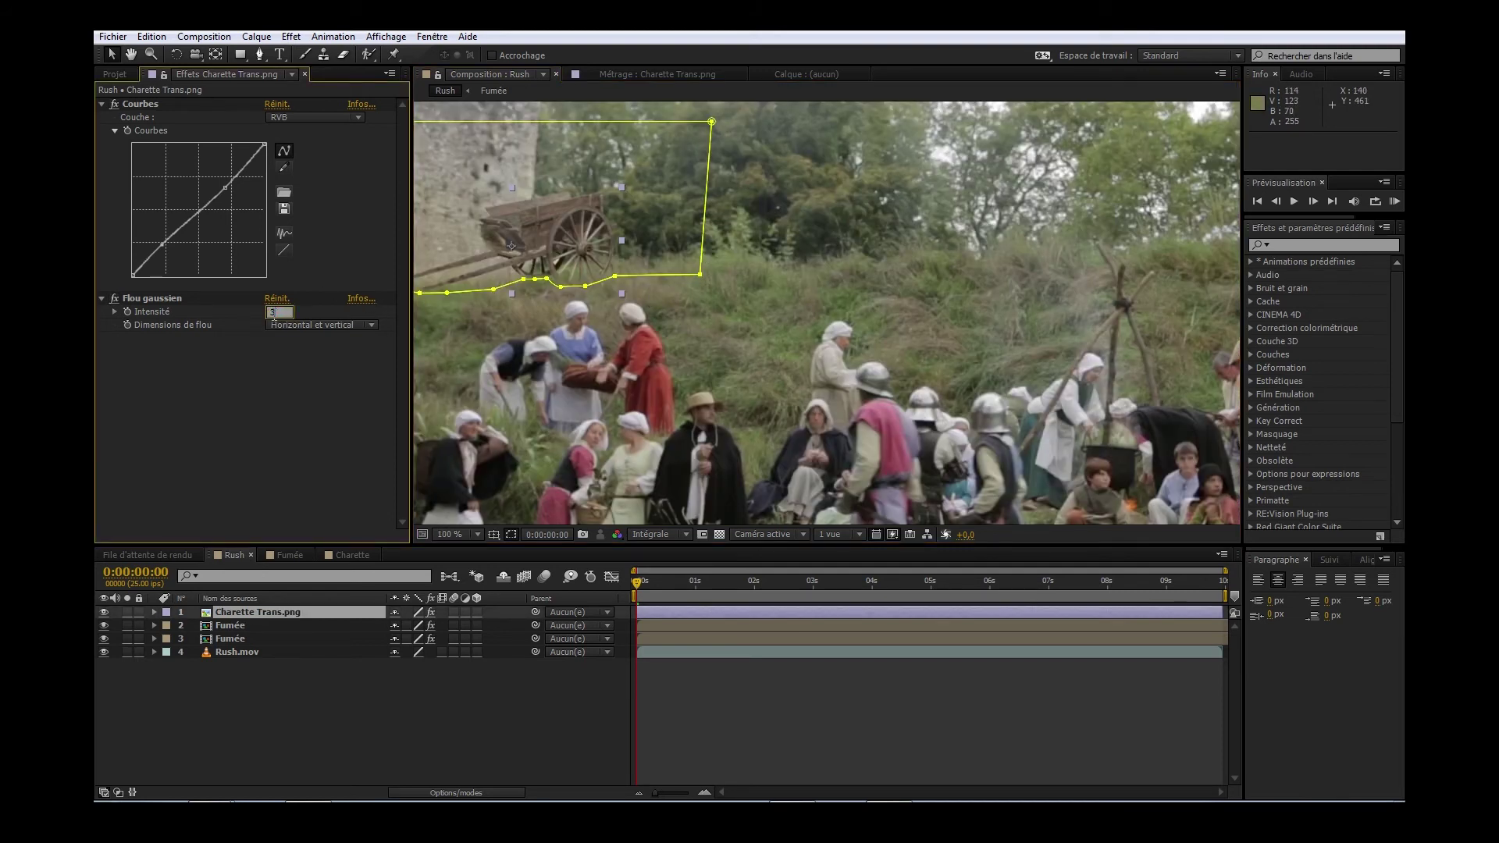
click(765, 692)
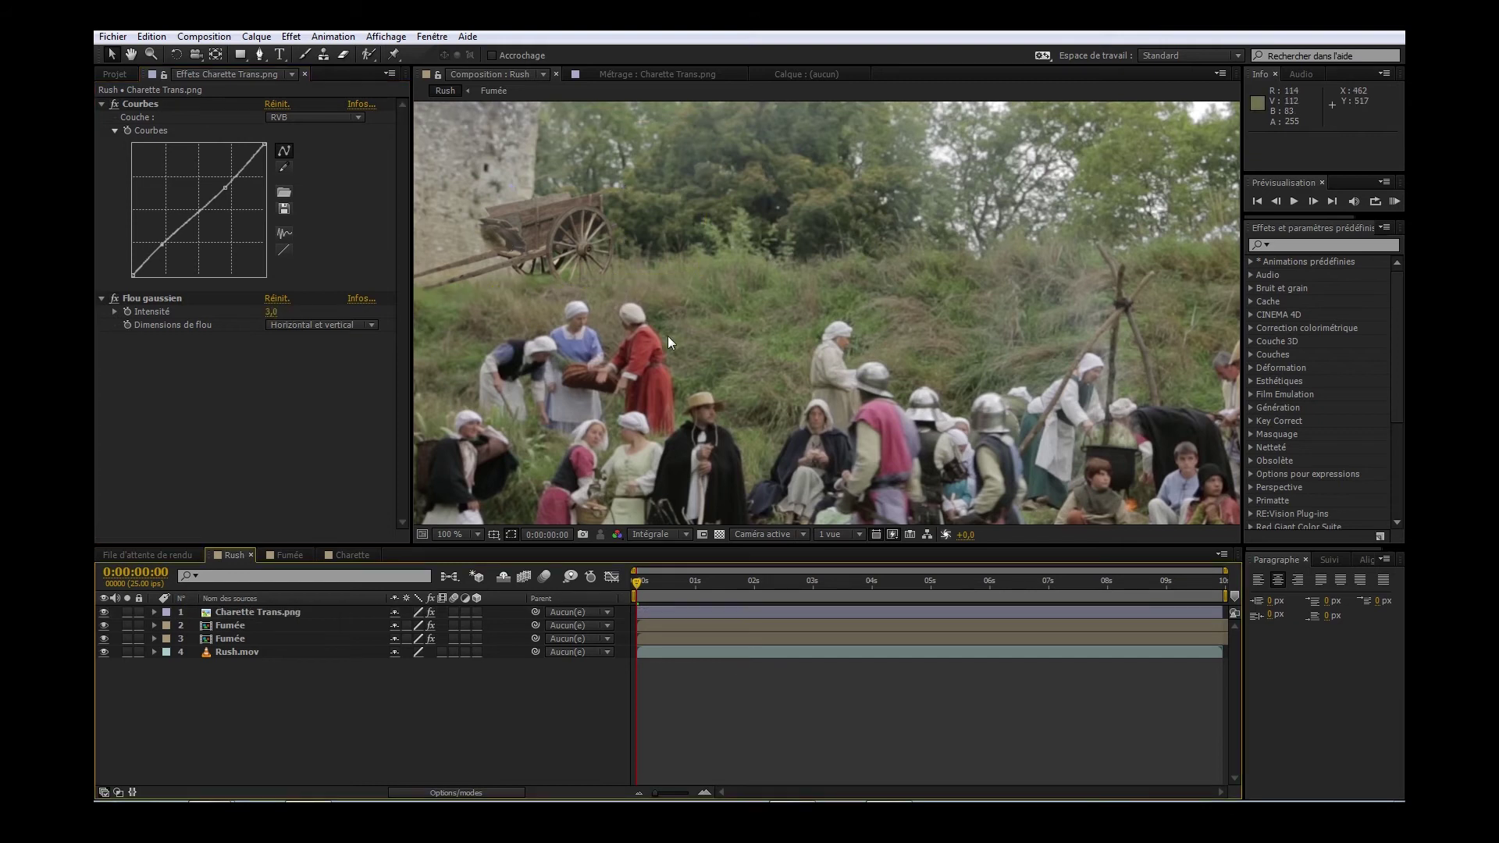
scroll(678, 339, down, 1)
drag(871, 404, 760, 386)
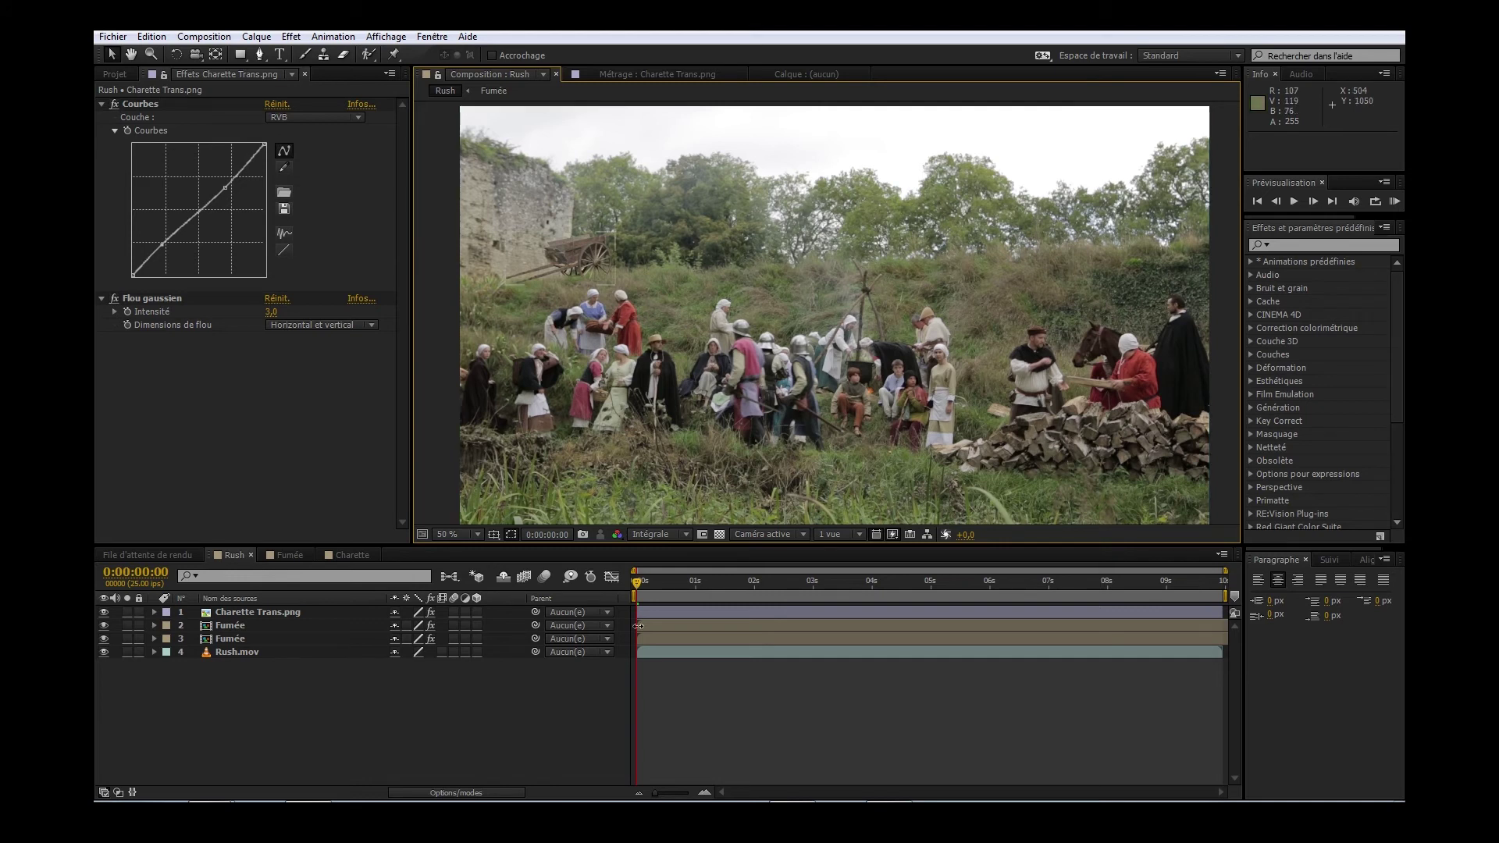
Toggle the Charette Trans.png layer's effects off and on, and inspect the layers that make up the scene.
click(429, 612)
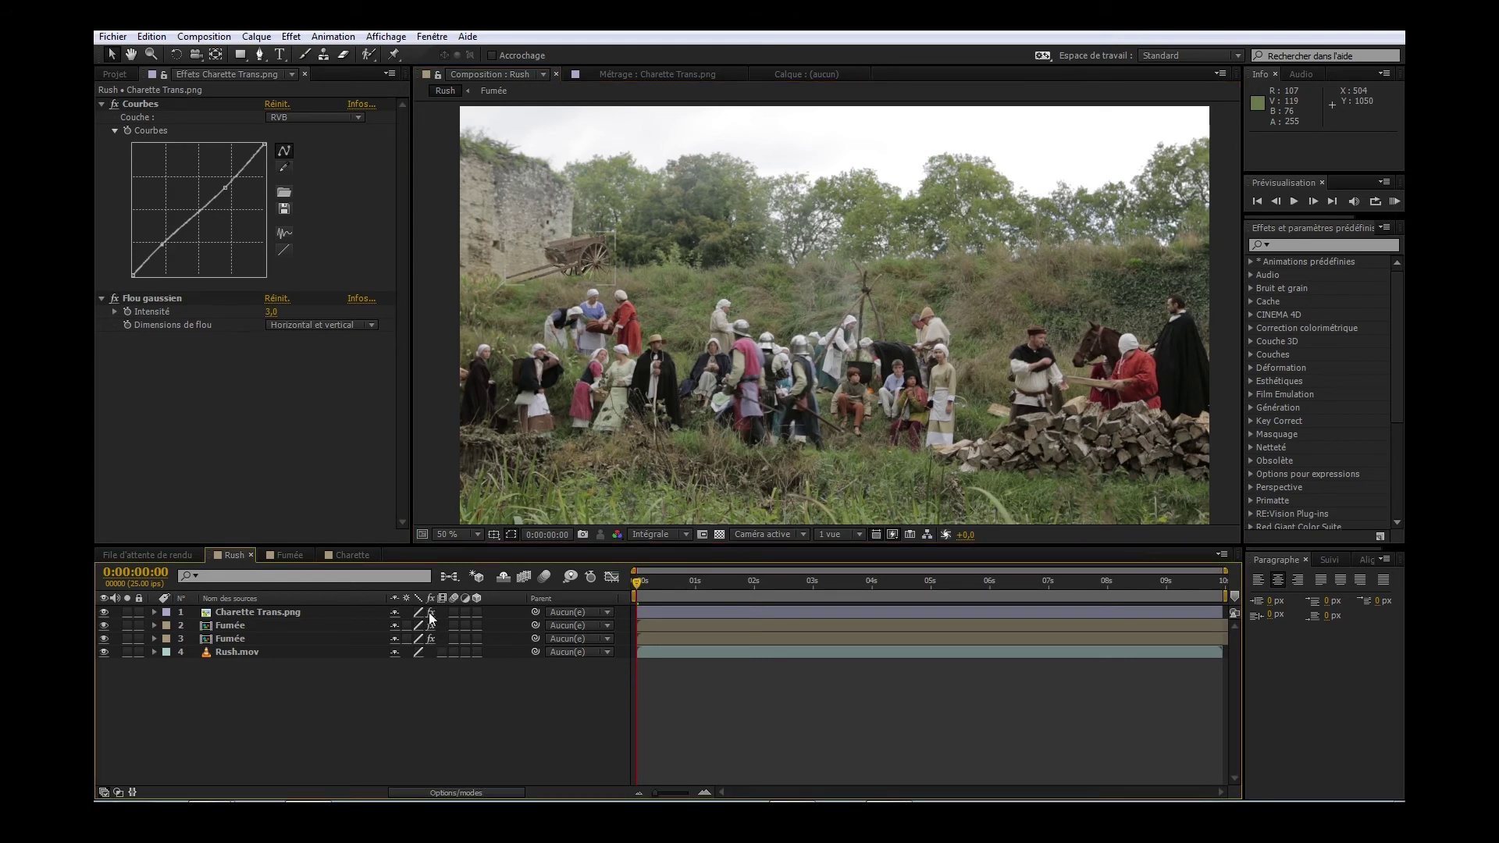
click(429, 612)
click(225, 630)
click(236, 612)
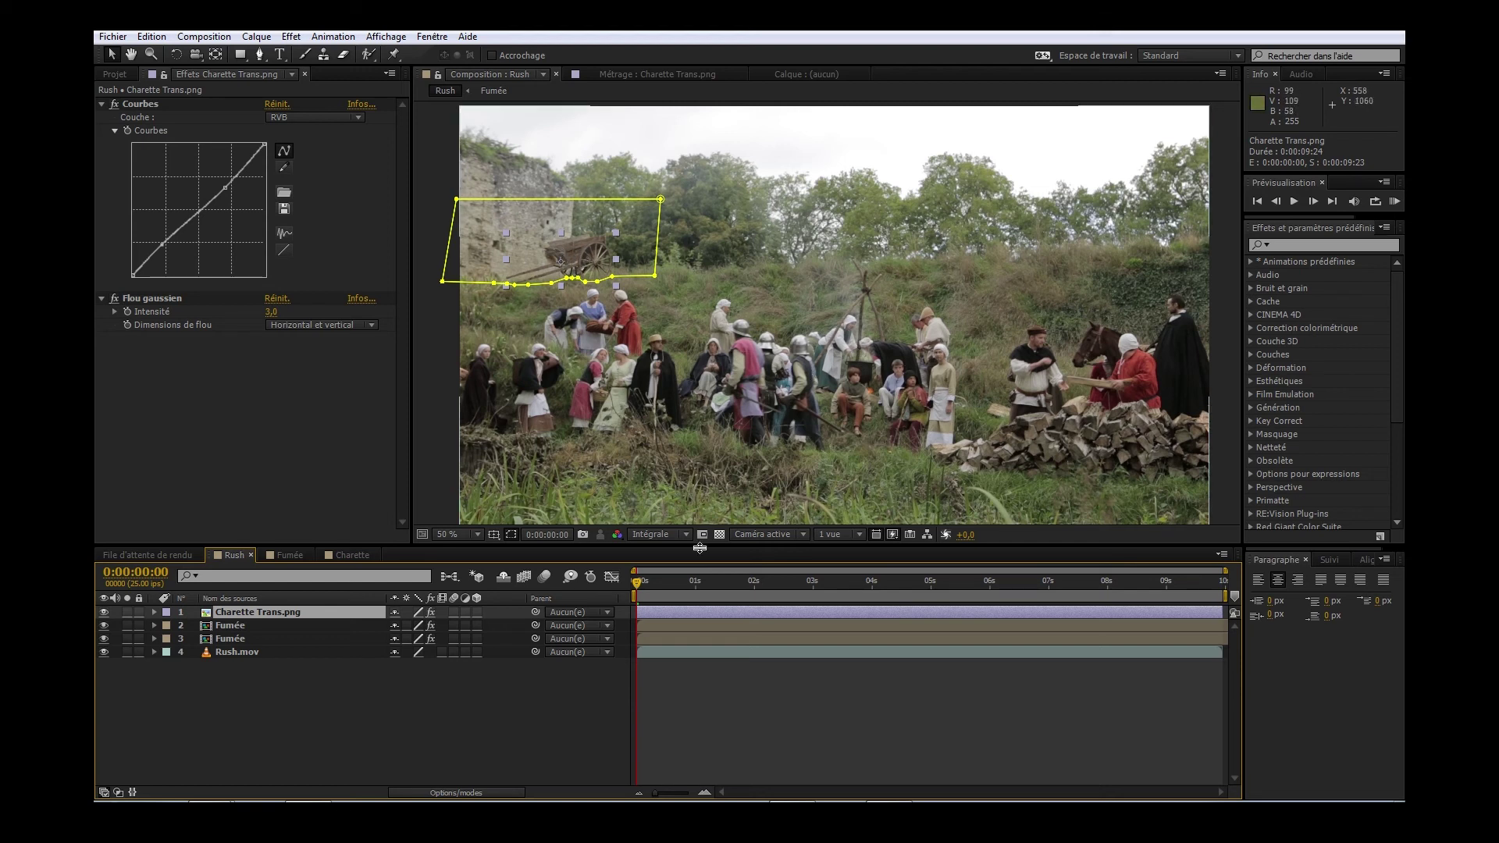
click(747, 711)
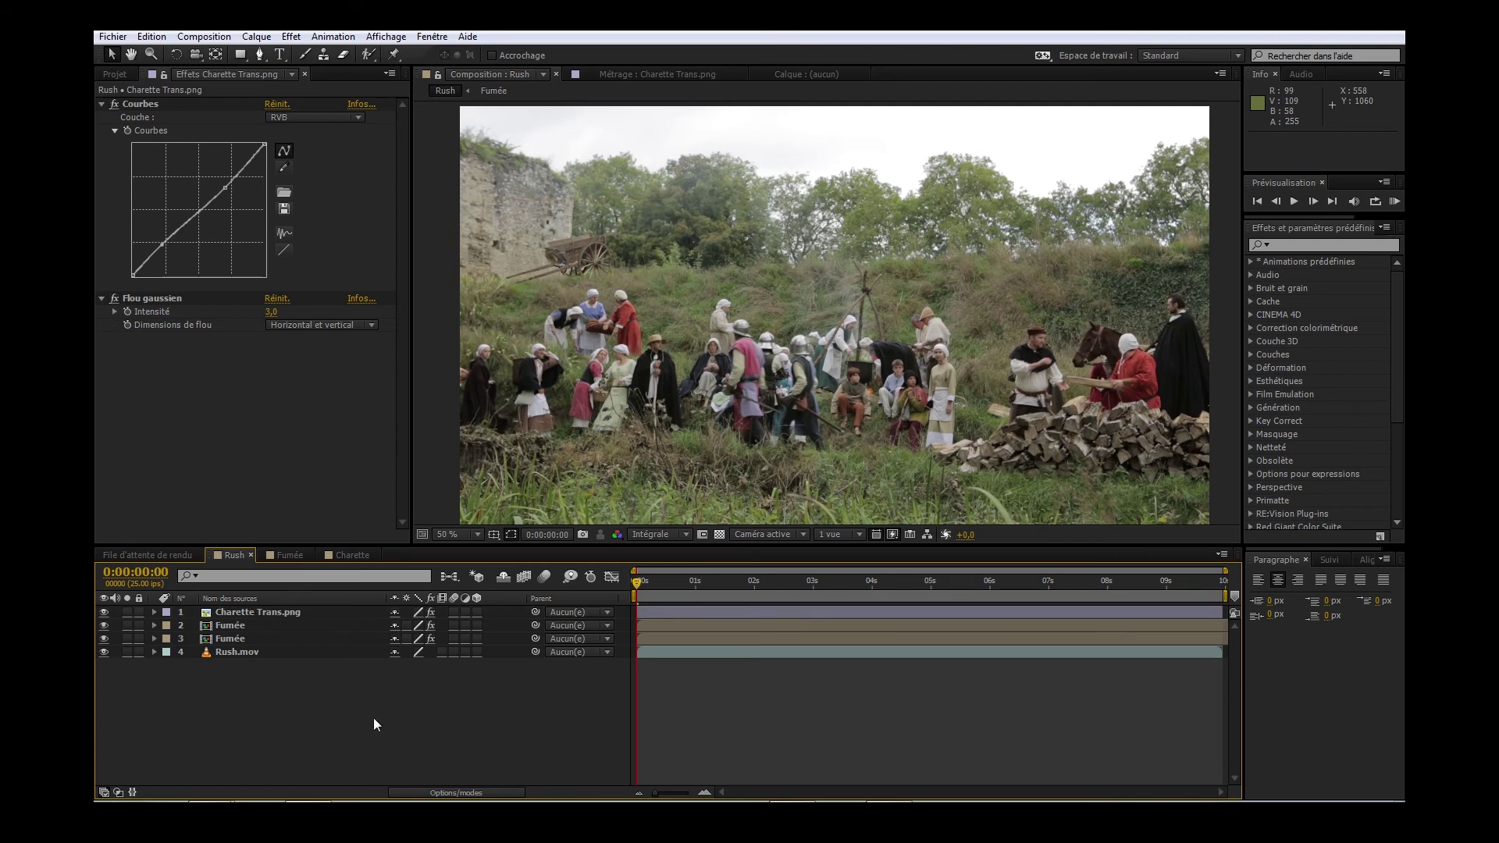
Solo and unsolo the Rush.mov layer repeatedly to compare the original footage with the composite.
click(126, 652)
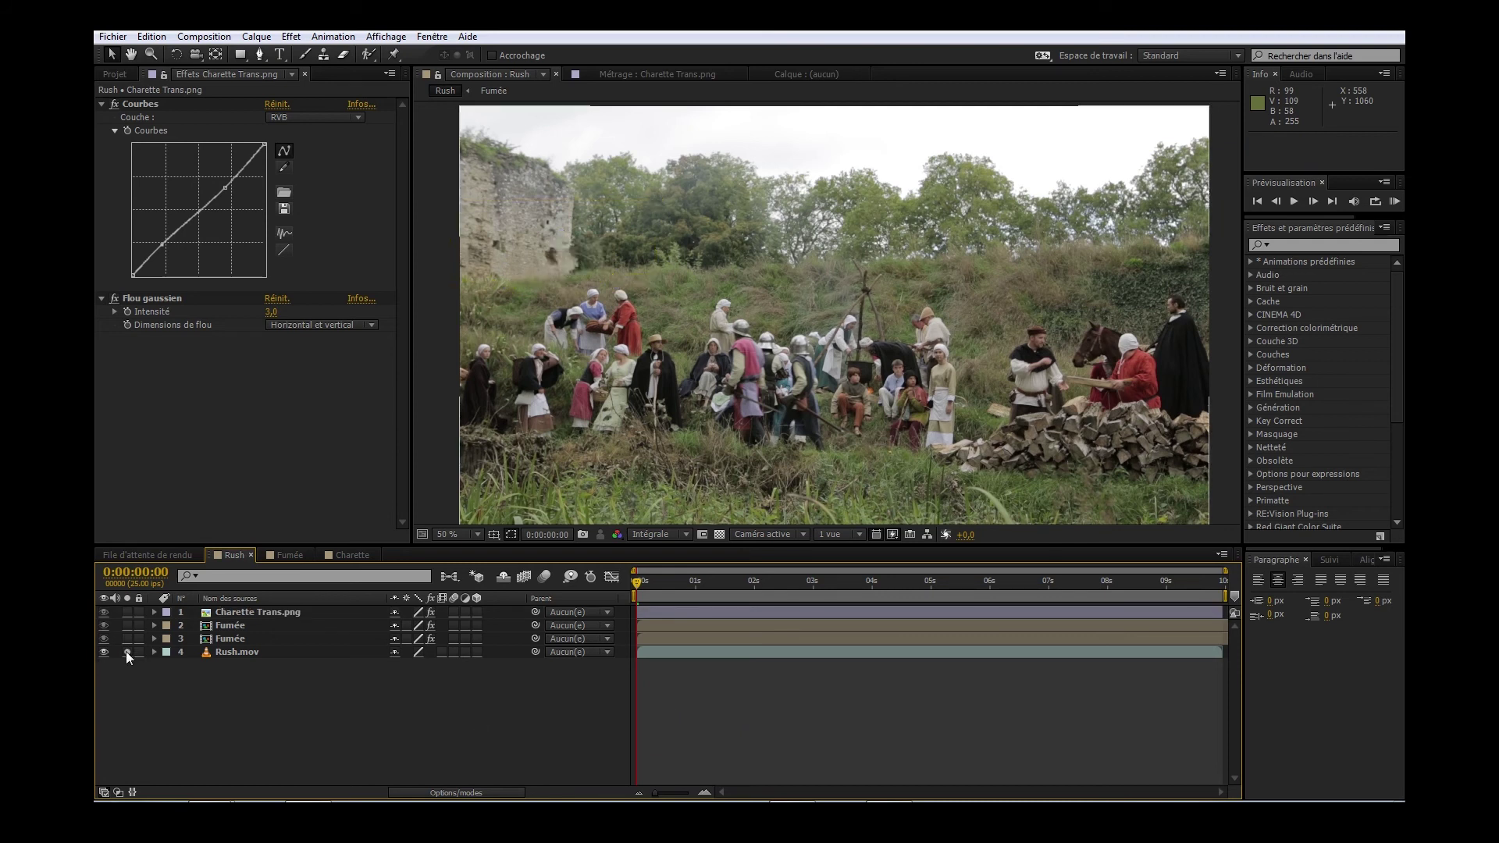
click(127, 652)
click(126, 652)
click(126, 652)
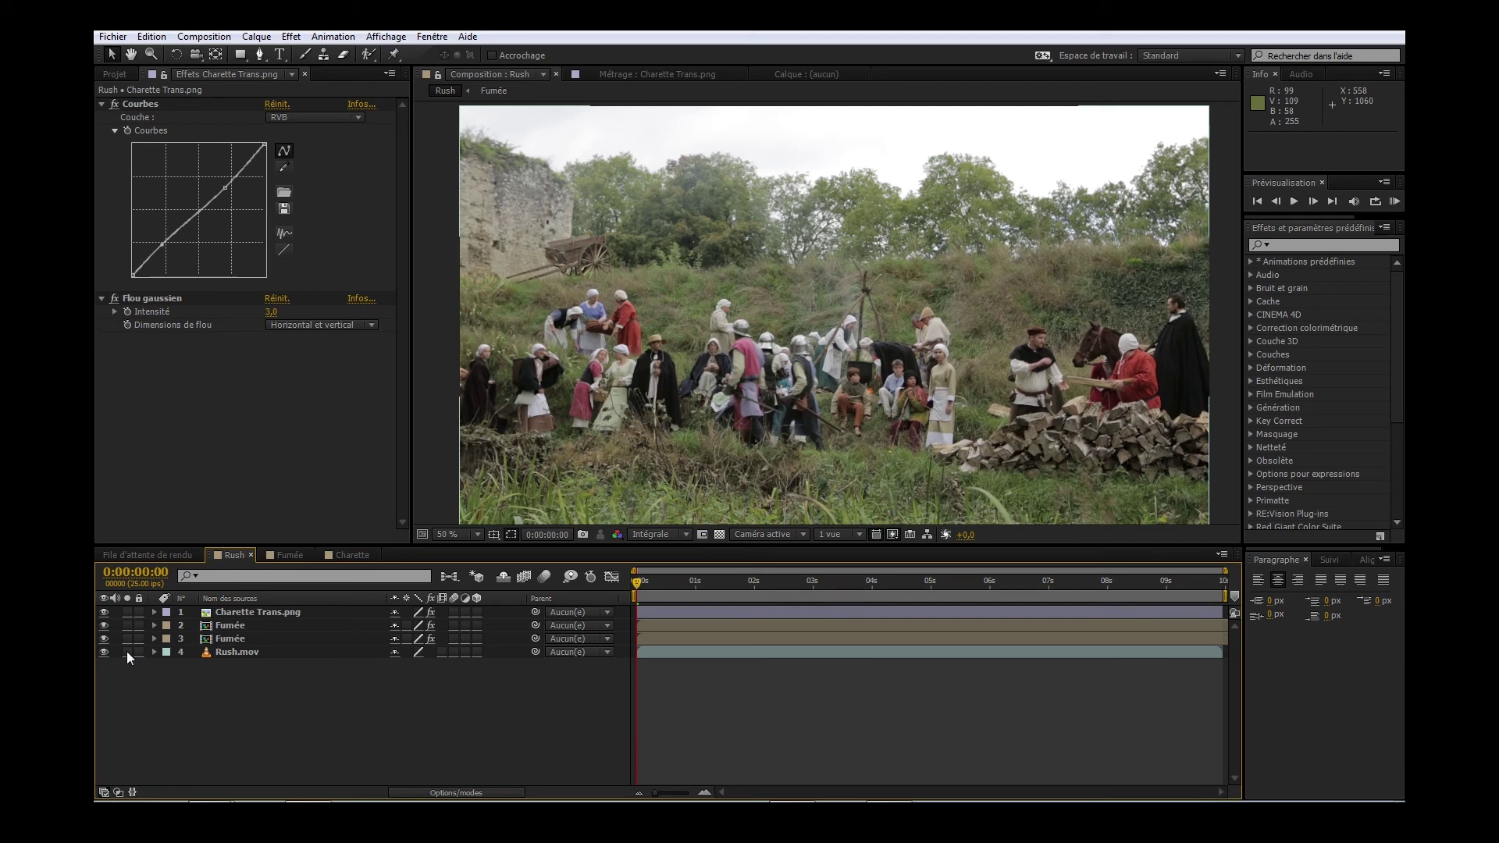
click(126, 652)
click(128, 652)
Examine the cart close up while scrubbing from the first frame to 0:00:04:22 as the villagers move beneath it.
key(period)
key(period)
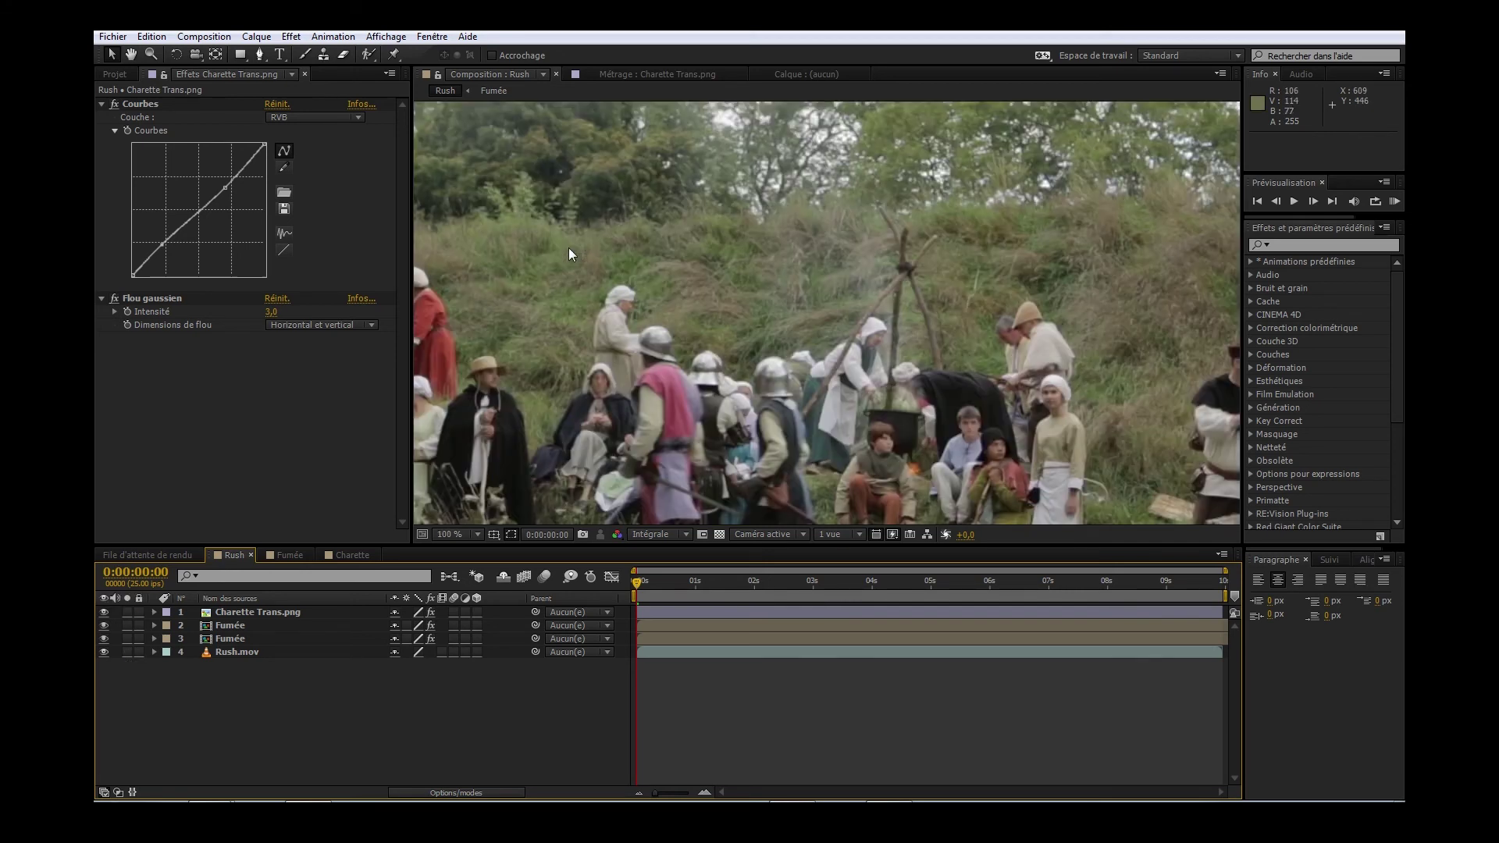
drag(487, 340, 978, 398)
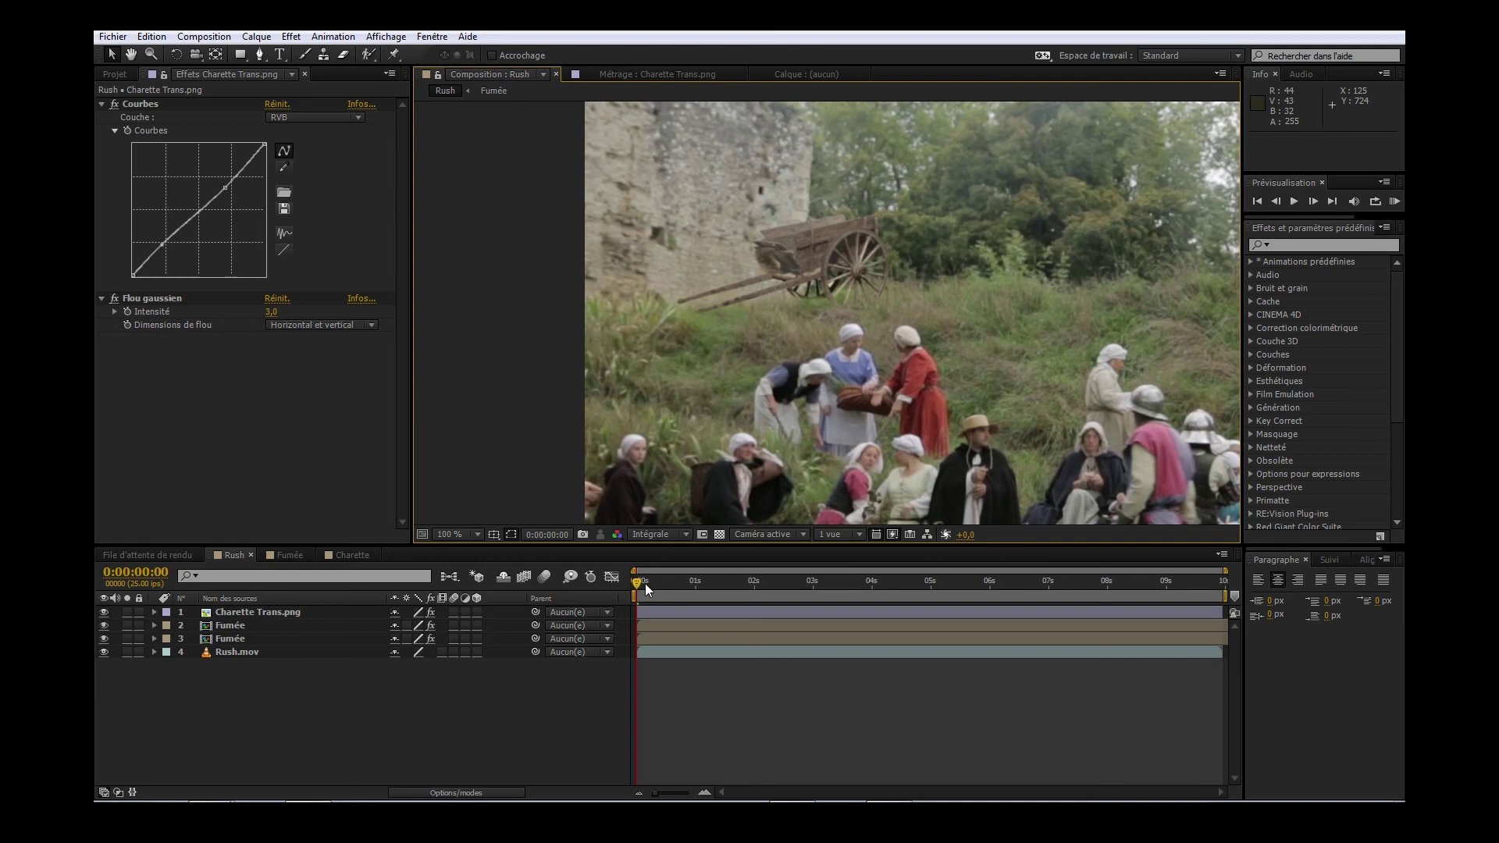
drag(645, 584, 925, 584)
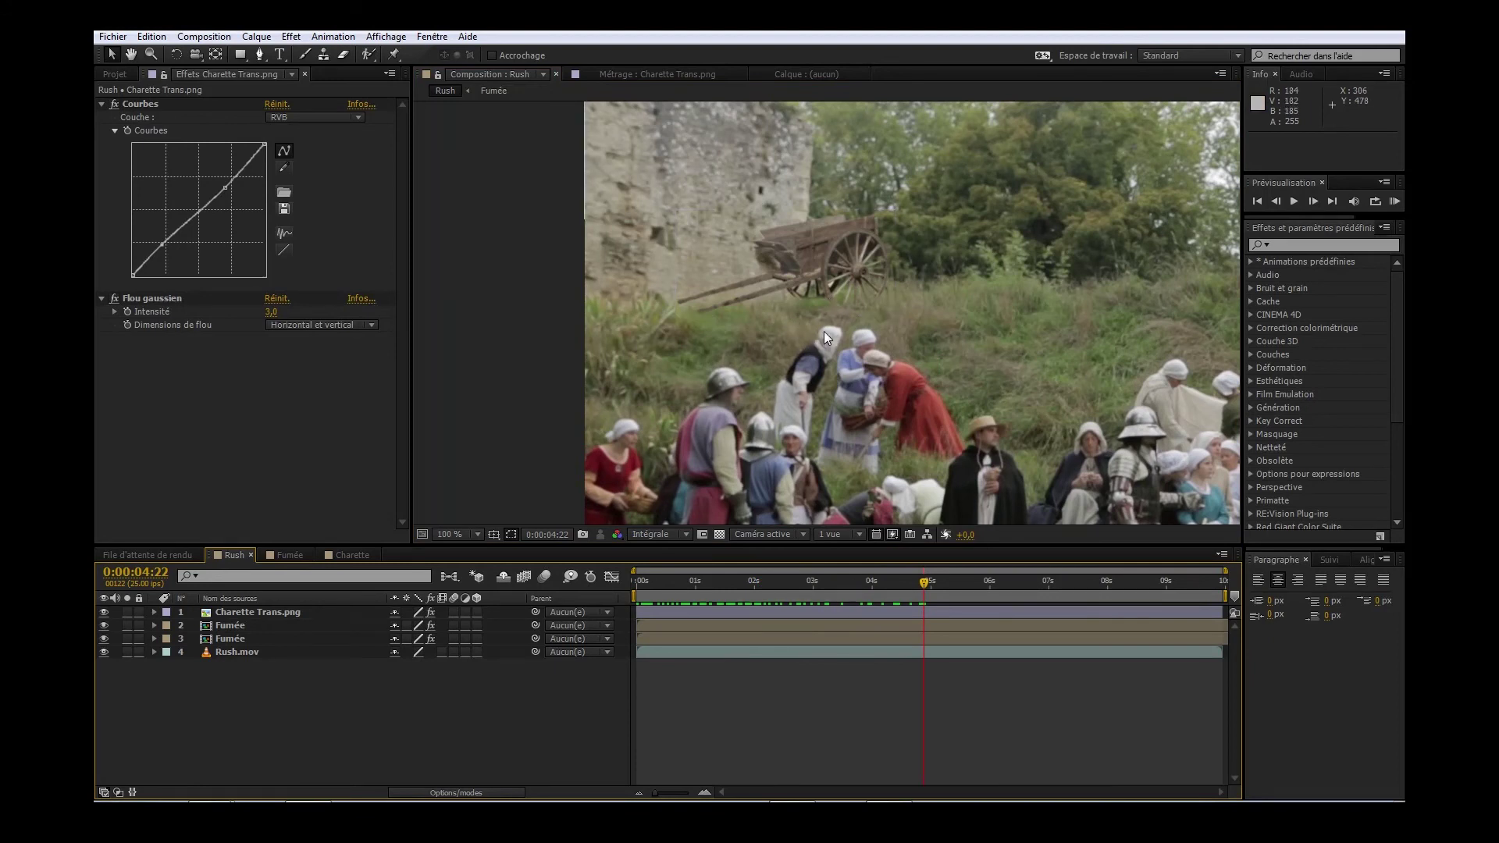
Try lowering the cart over the villagers' heads at 0:00:04:22, and check the overlap against the footage up to 0:00:04:24.
drag(845, 274, 834, 351)
key(period)
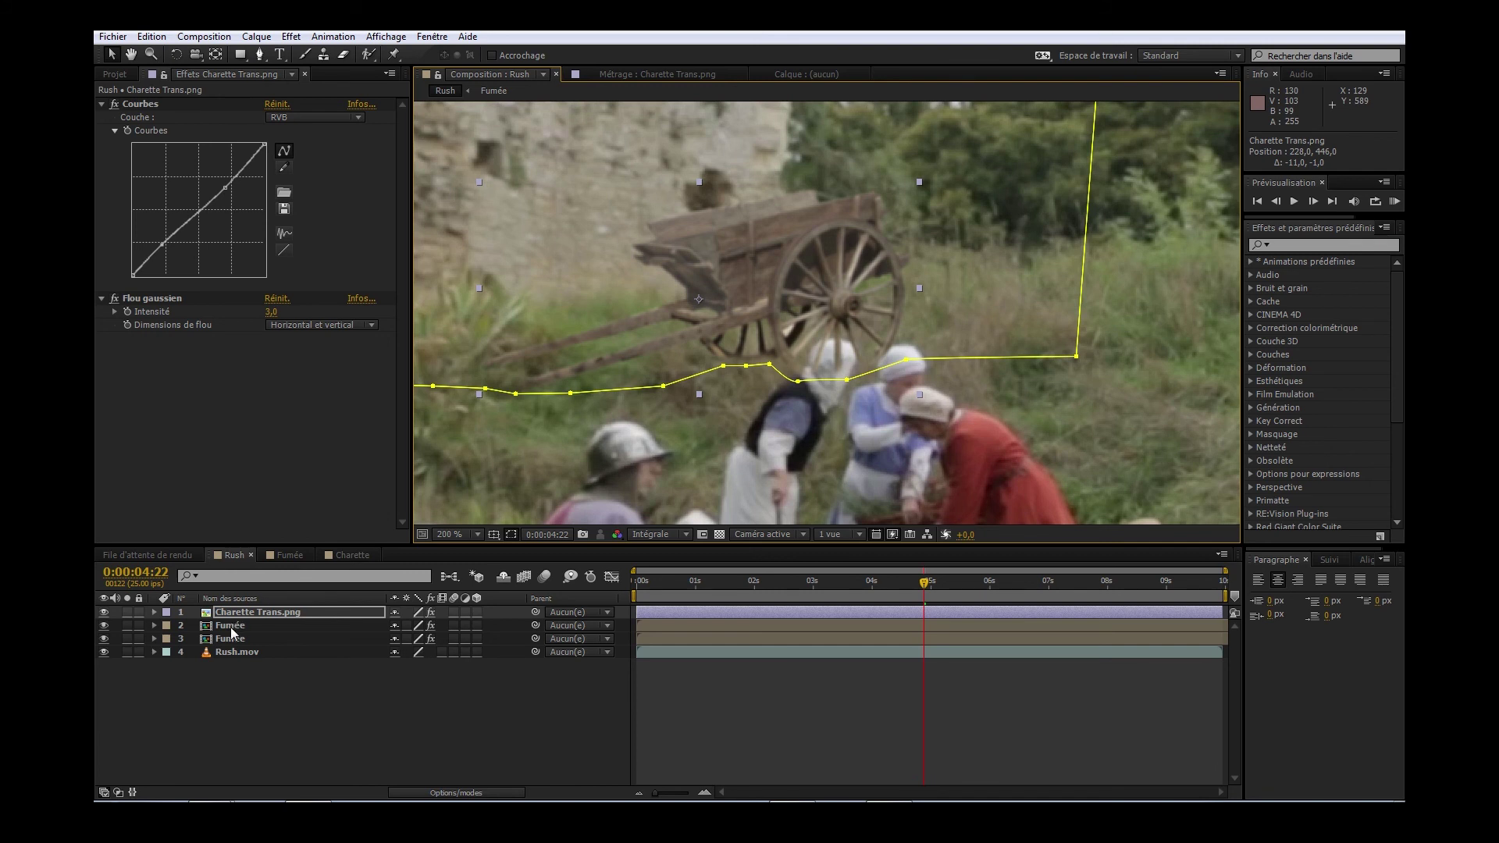
click(236, 653)
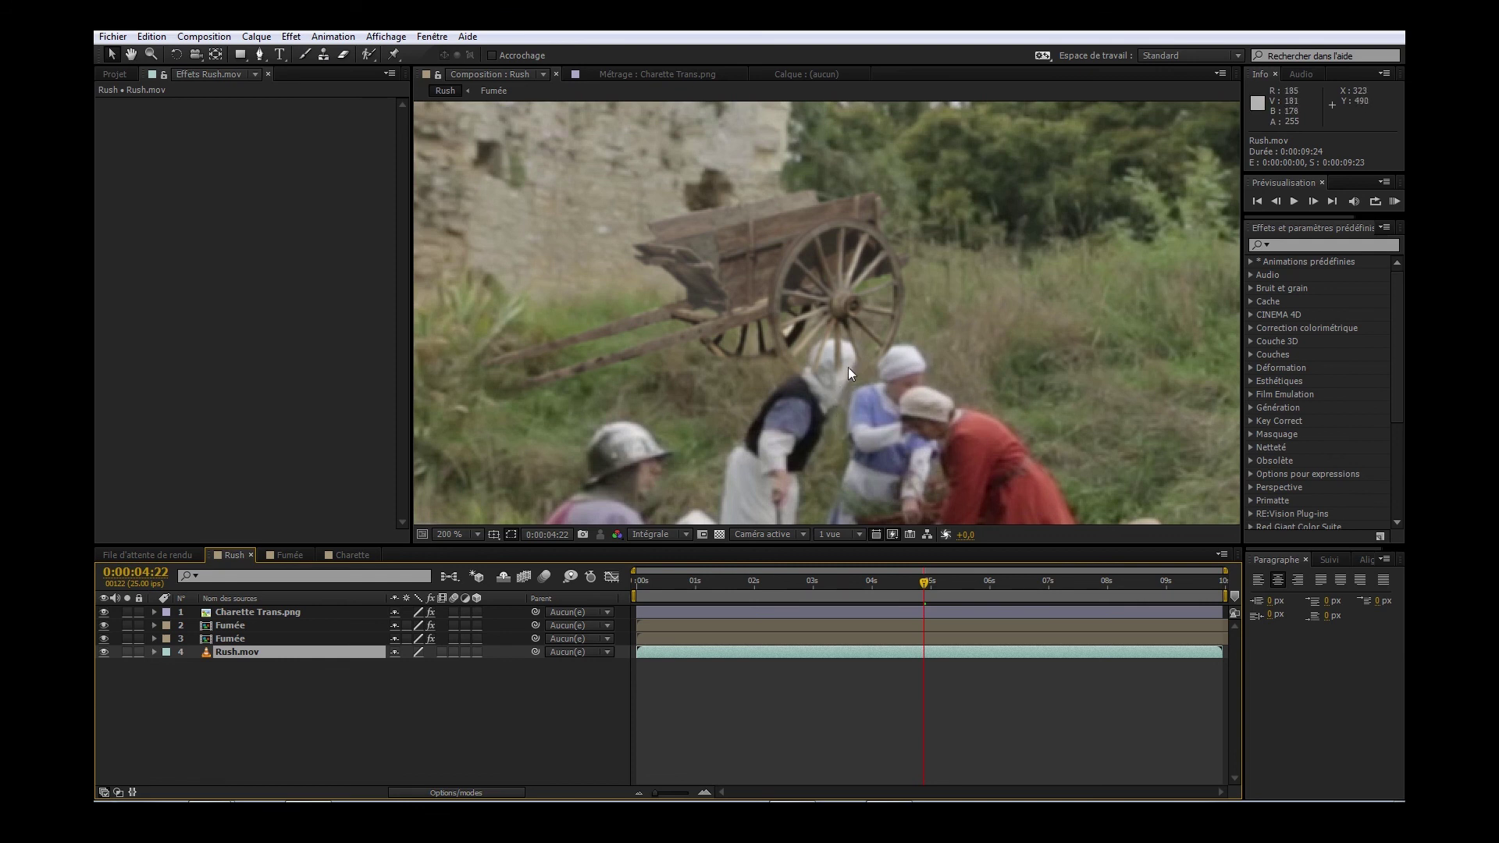
mouse_move(925, 583)
mouse_down()
mouse_move(1105, 587)
mouse_move(929, 573)
mouse_up()
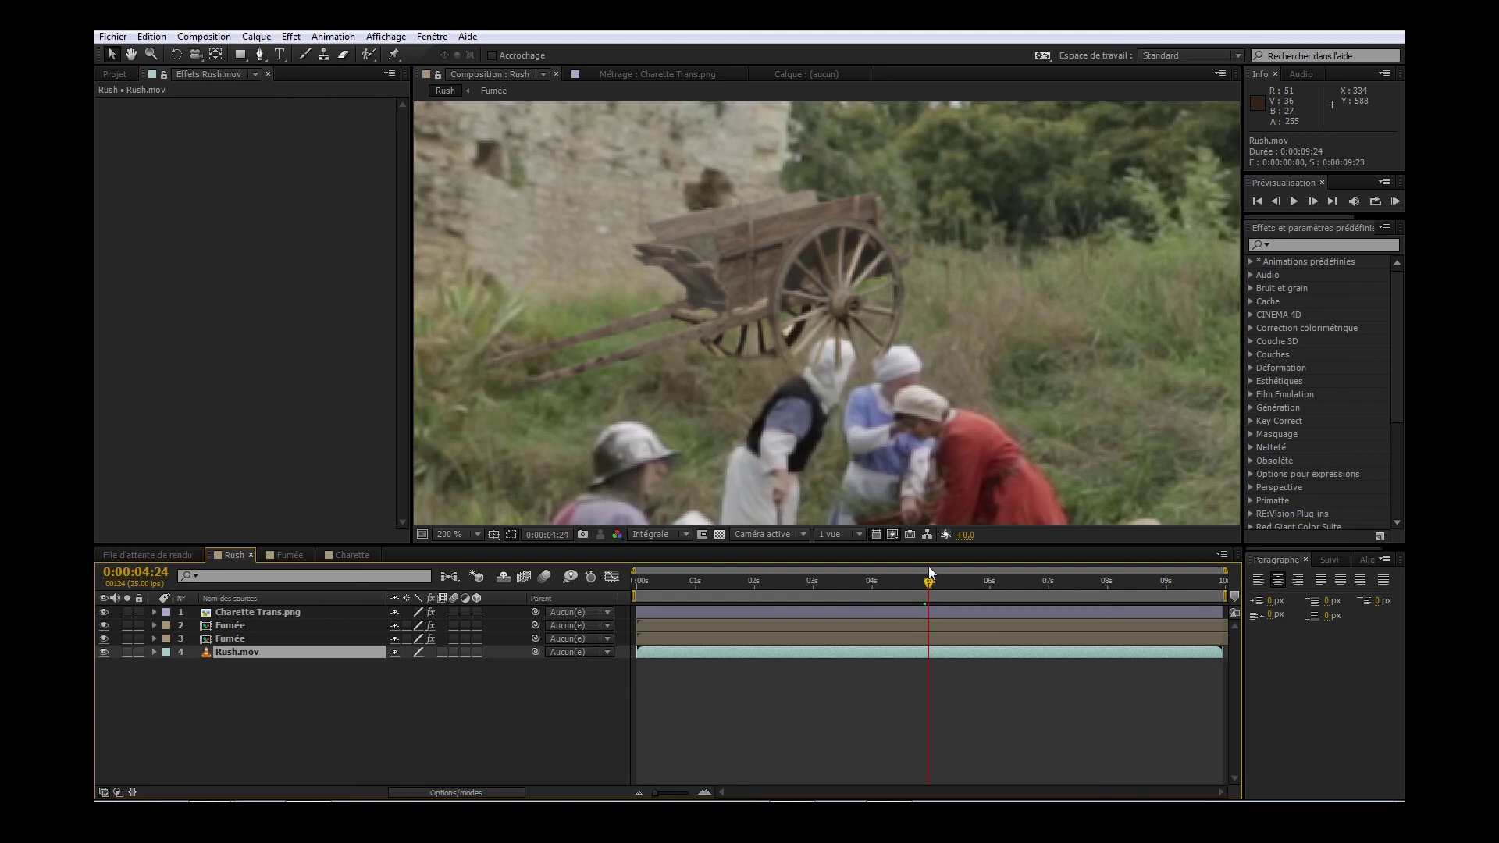
Undo the repositioning of the Charette Trans.png layer.
key(ctrl+z)
key(ctrl+z)
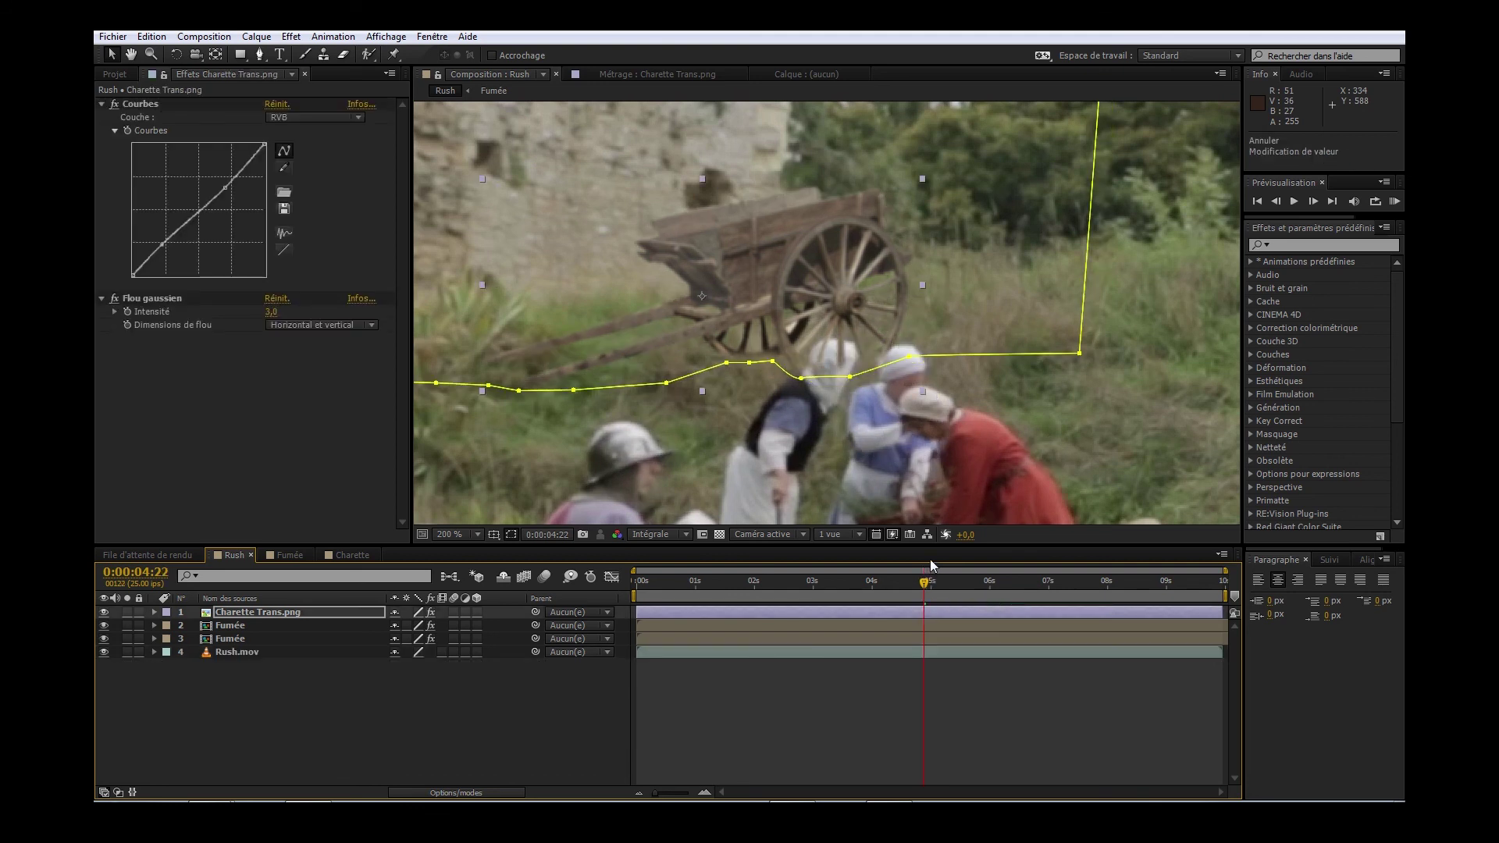
key(ctrl+z)
Return to frame 0:00:00:00, deselect the cart layer and review the composite across the whole scene.
drag(926, 585, 706, 578)
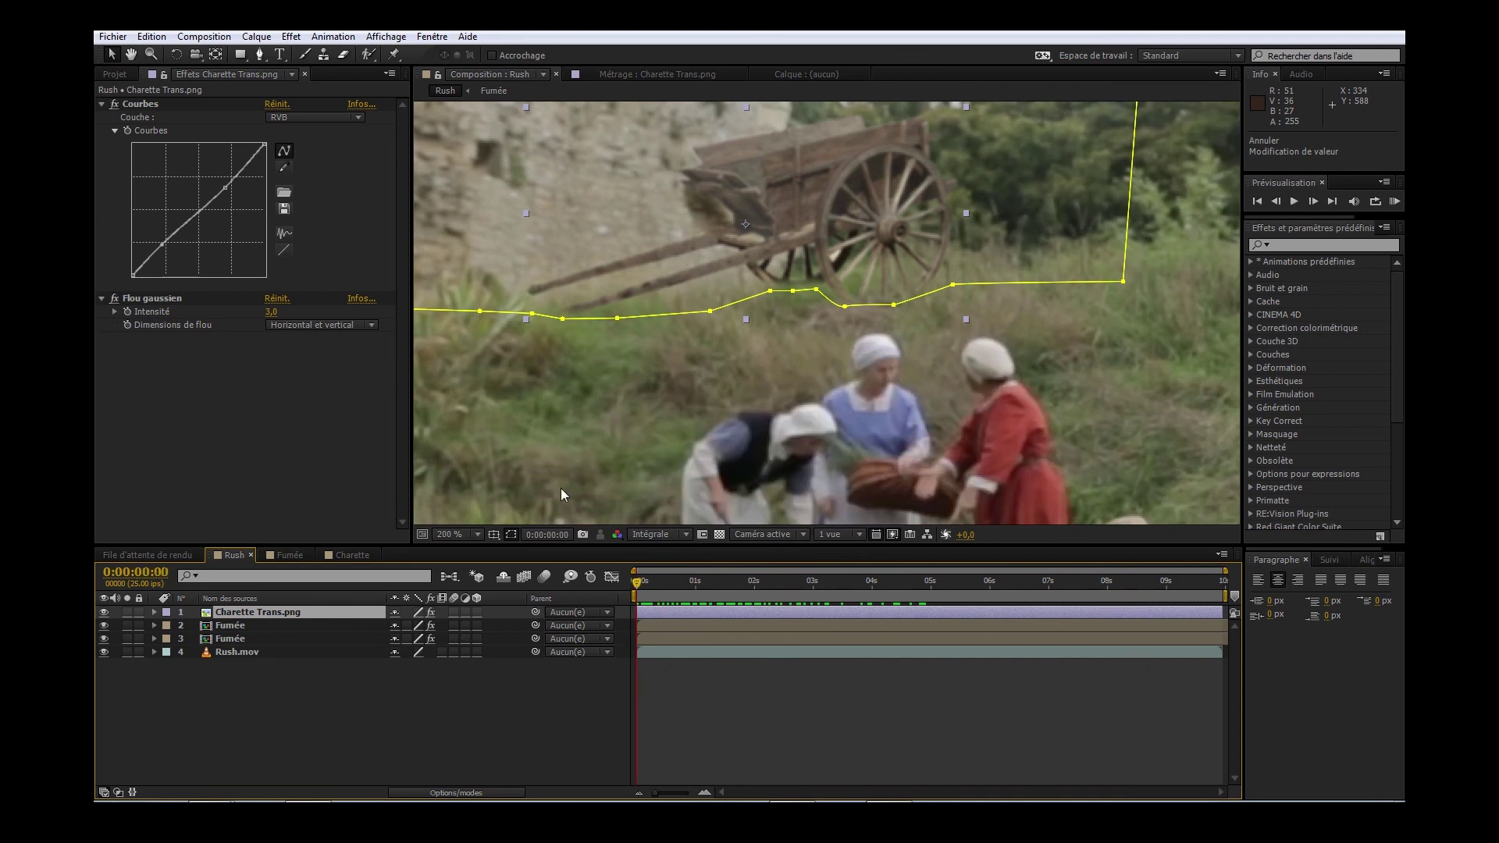
click(701, 677)
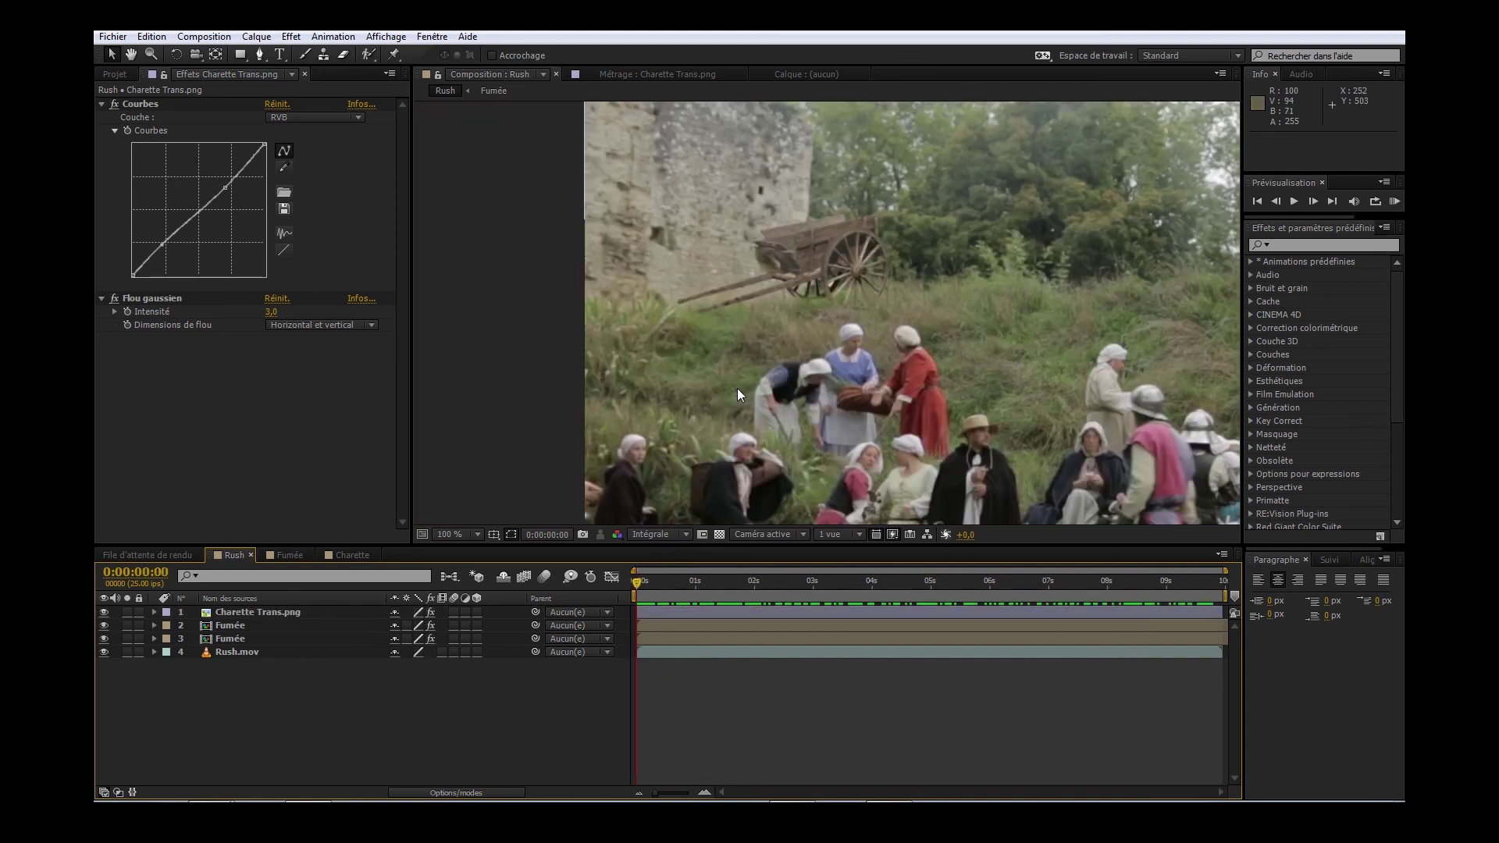
scroll(742, 391, down, 3)
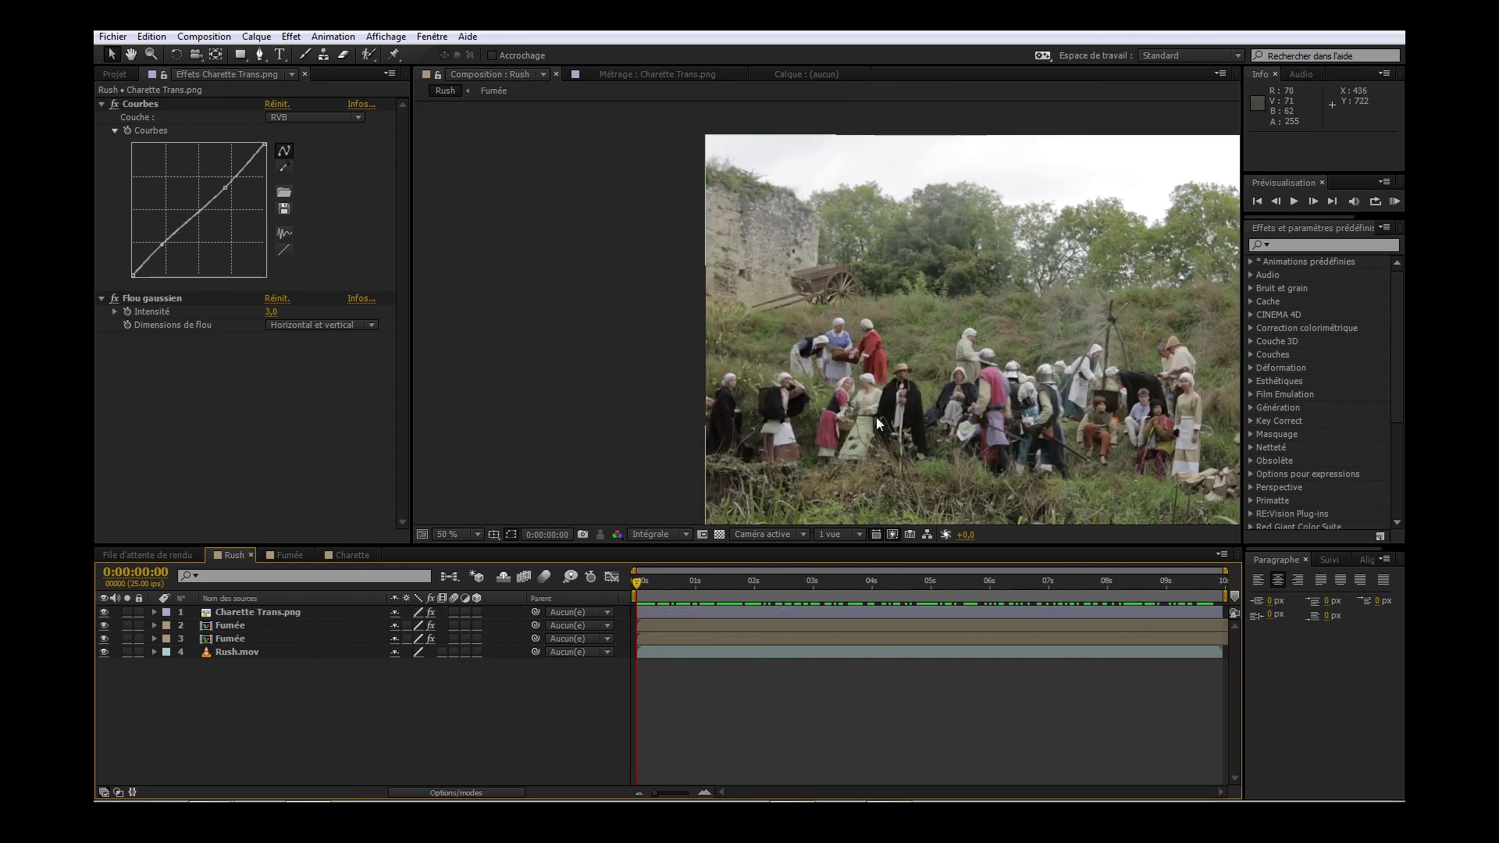